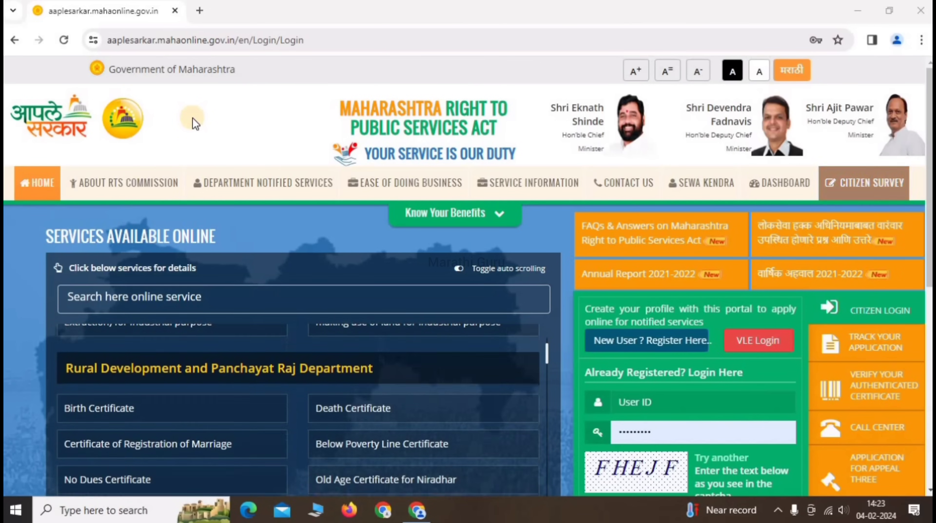
# Open the new user registration page and choose Option 1, creating a profile through mobile number OTP verification
pyautogui.scroll(-3, 541, 94)
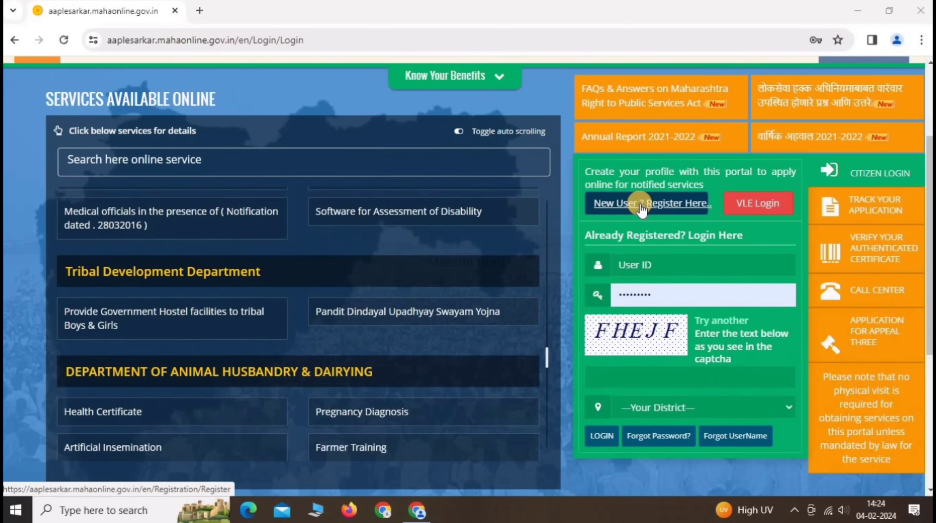
pyautogui.click(635, 203)
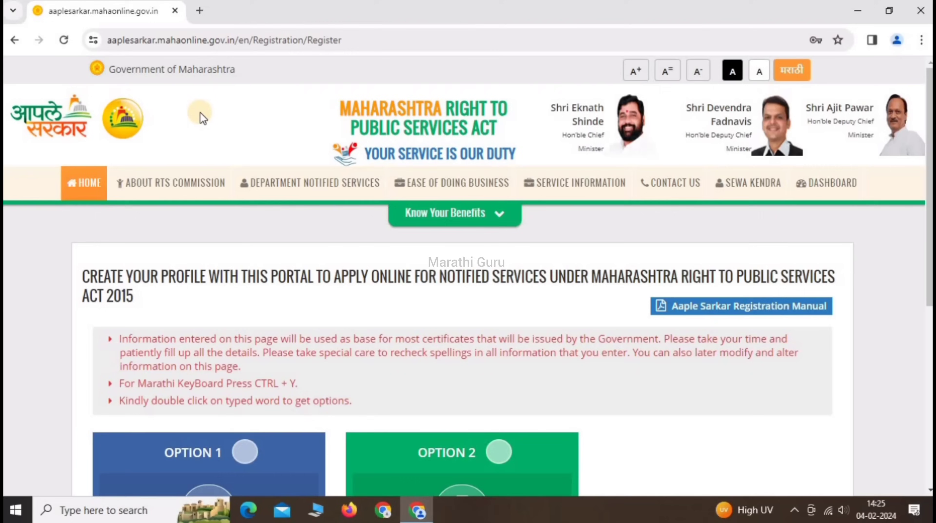
pyautogui.scroll(-2, 200, 111)
pyautogui.scroll(-7, 200, 112)
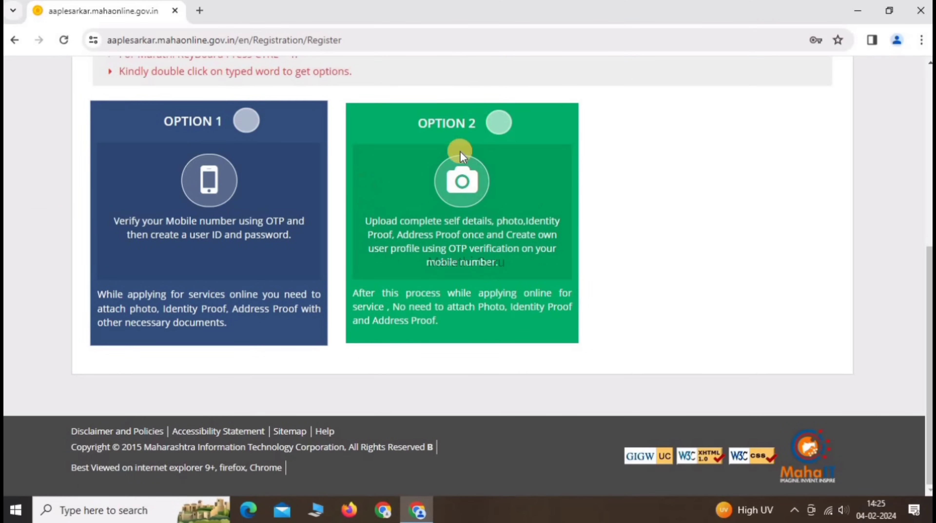
pyautogui.click(246, 121)
pyautogui.scroll(-6, 218, 130)
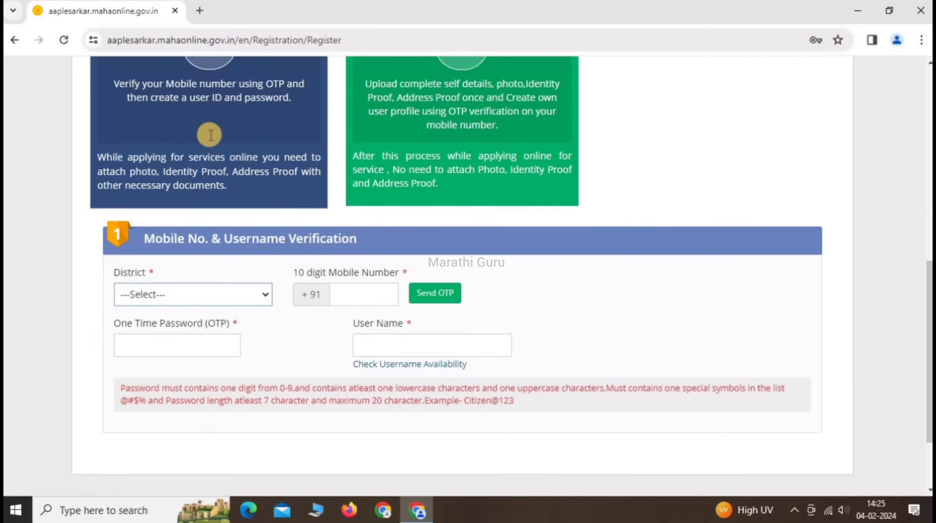
# Review the District, Mobile Number, One Time Password and User Name fields of the verification form
pyautogui.click(137, 171)
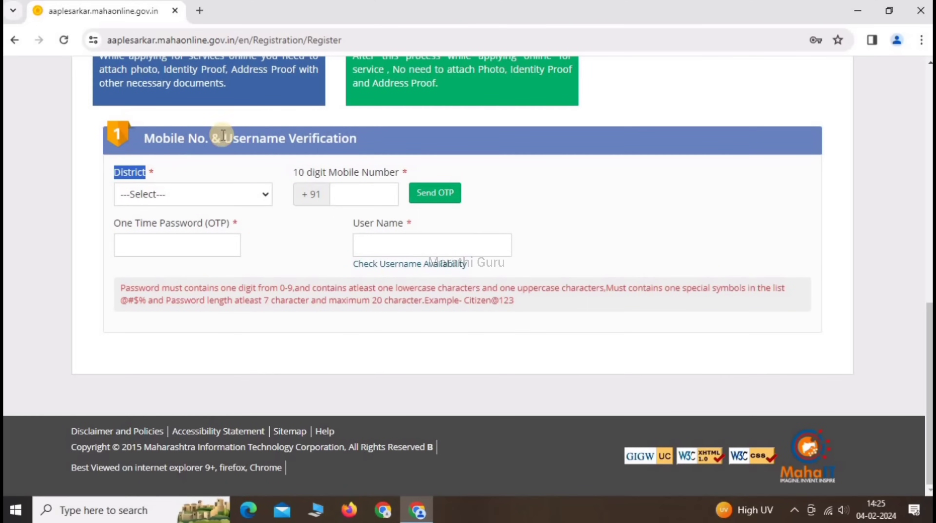
pyautogui.moveTo(335, 172); pyautogui.dragTo(399, 170)
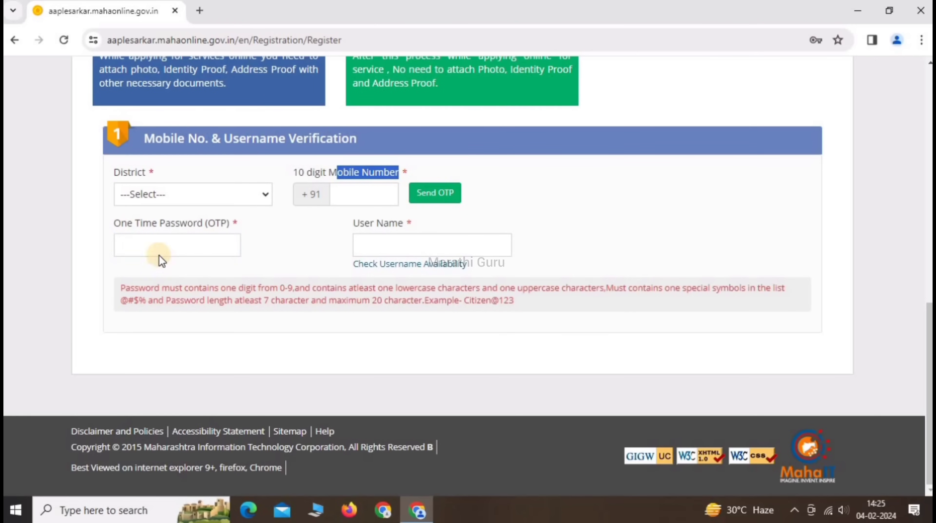
pyautogui.moveTo(135, 223); pyautogui.dragTo(209, 223)
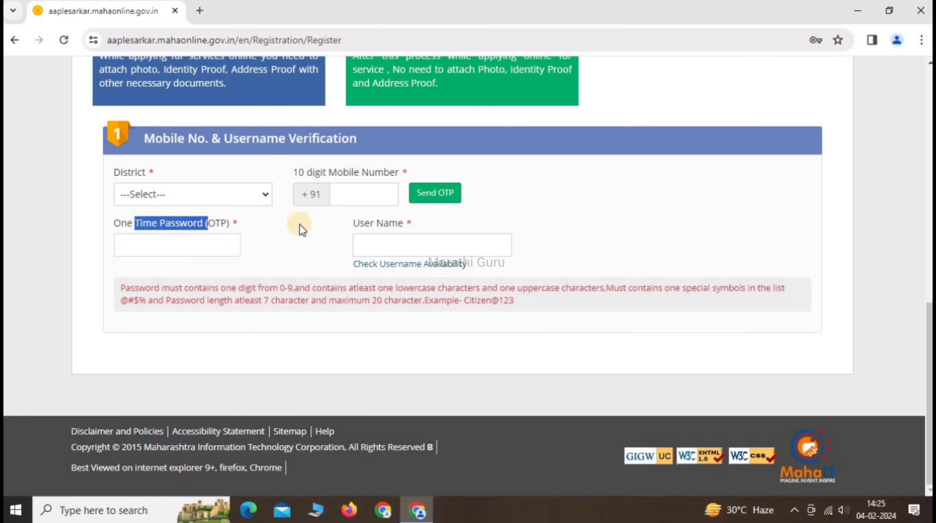
pyautogui.moveTo(354, 222); pyautogui.dragTo(406, 224)
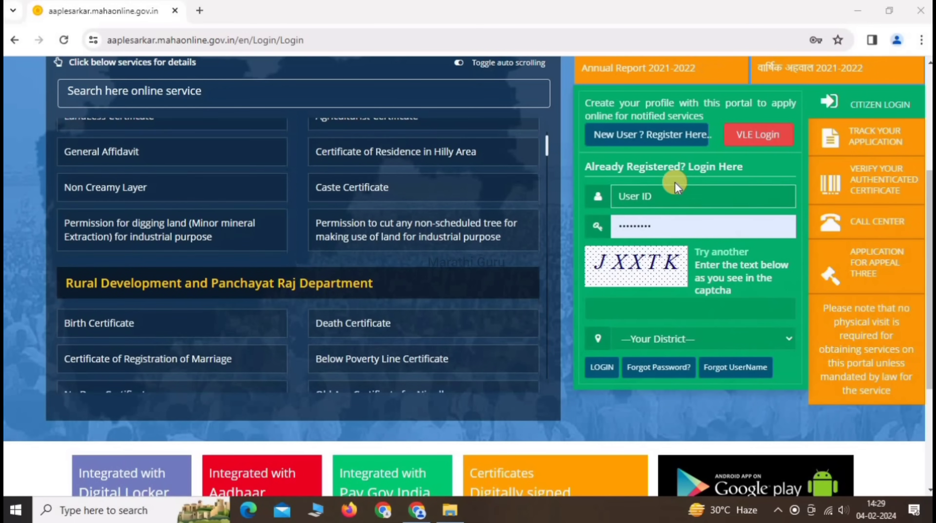
# Log in as an already registered citizen and open the Revenue Department's services
pyautogui.moveTo(682, 167); pyautogui.dragTo(743, 165)
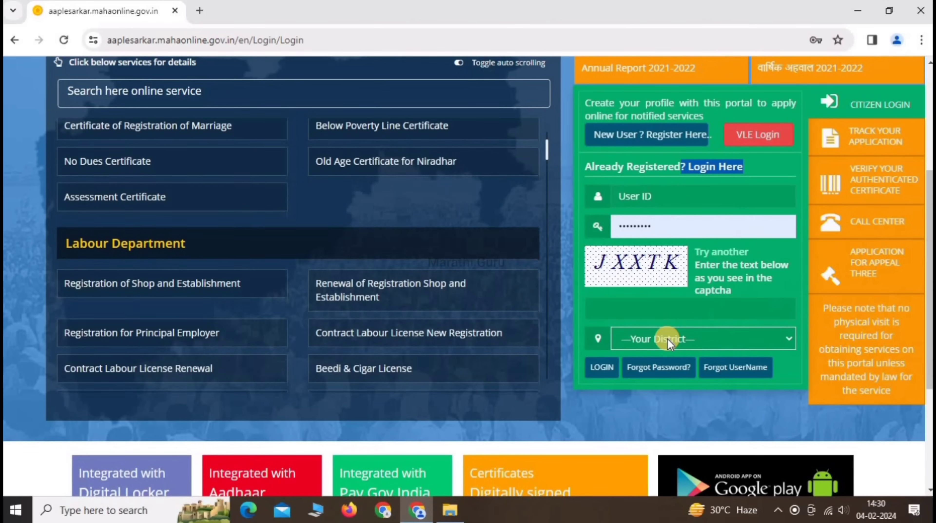
pyautogui.click(591, 369)
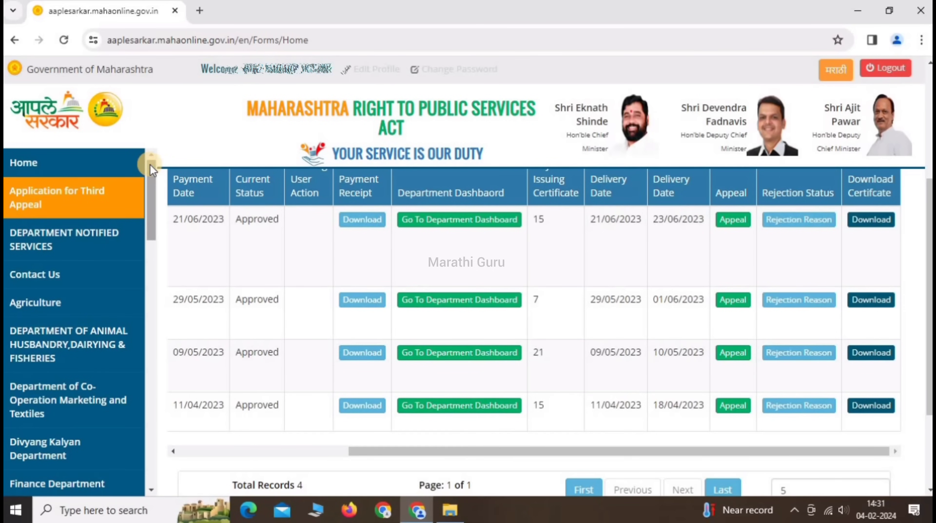
pyautogui.moveTo(151, 184); pyautogui.dragTo(154, 311)
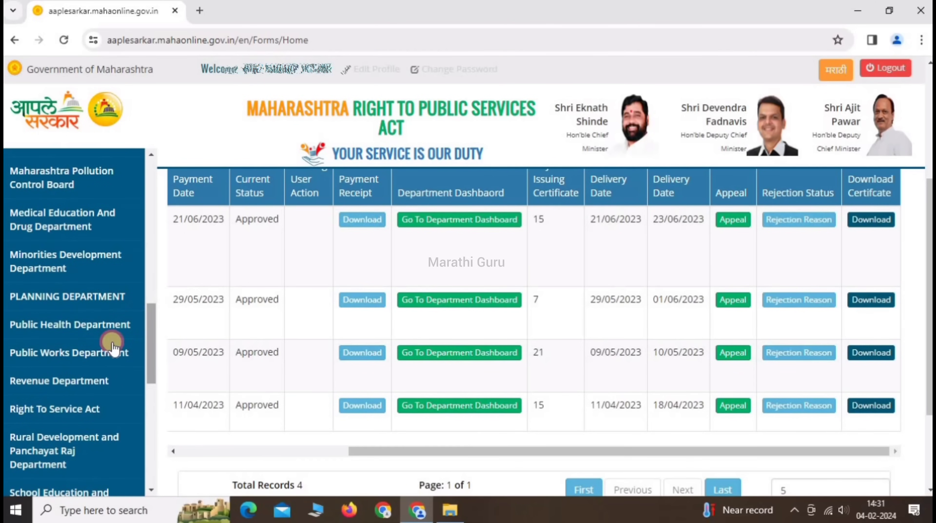
pyautogui.click(48, 382)
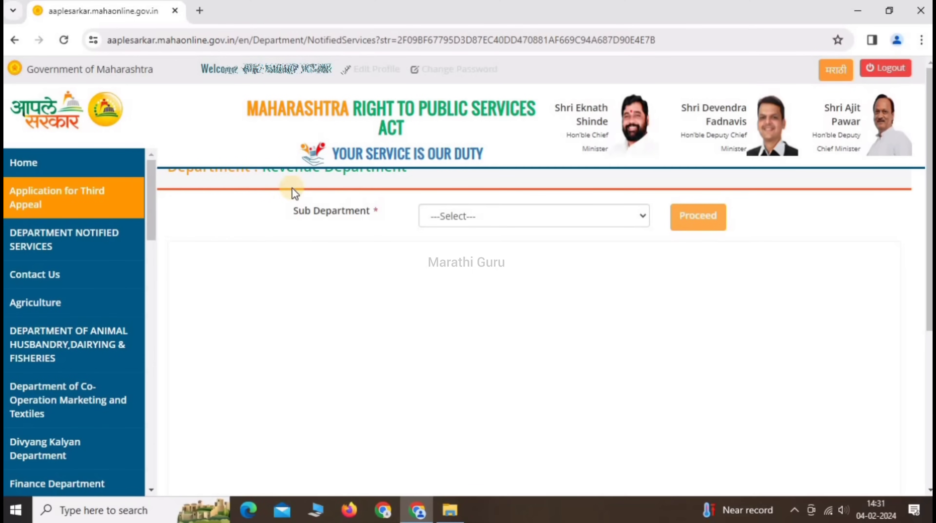
# Choose the Revenue Services sub department, select Landless Labour Certificate and proceed to the department's site
pyautogui.moveTo(293, 211); pyautogui.dragTo(372, 214)
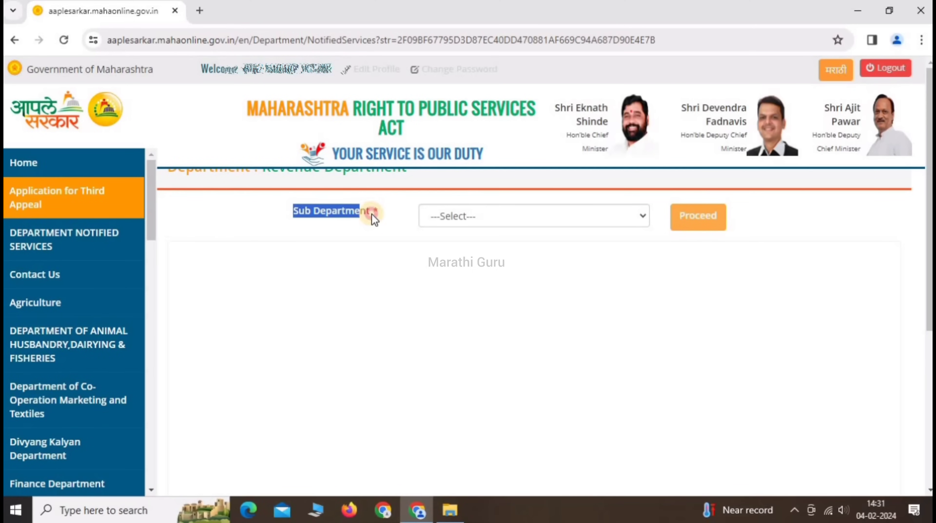
pyautogui.click(484, 220)
pyautogui.click(479, 249)
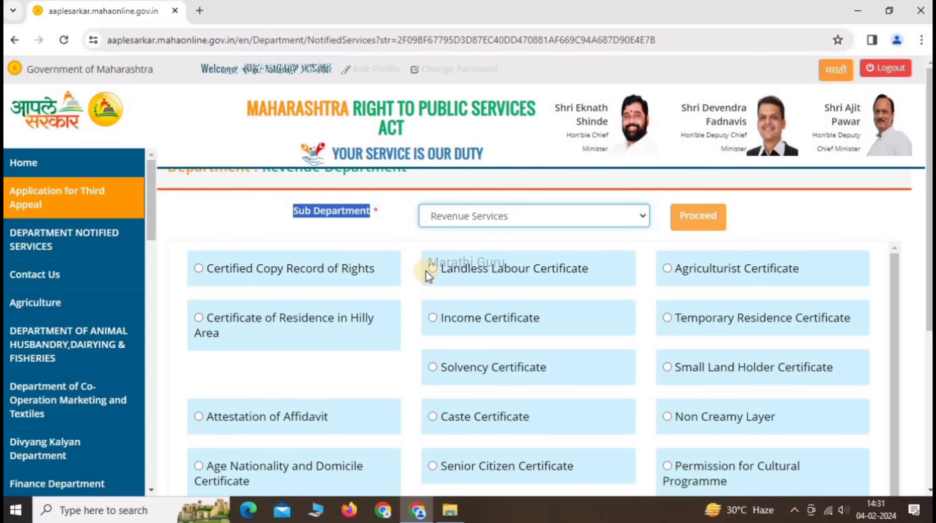
pyautogui.click(431, 268)
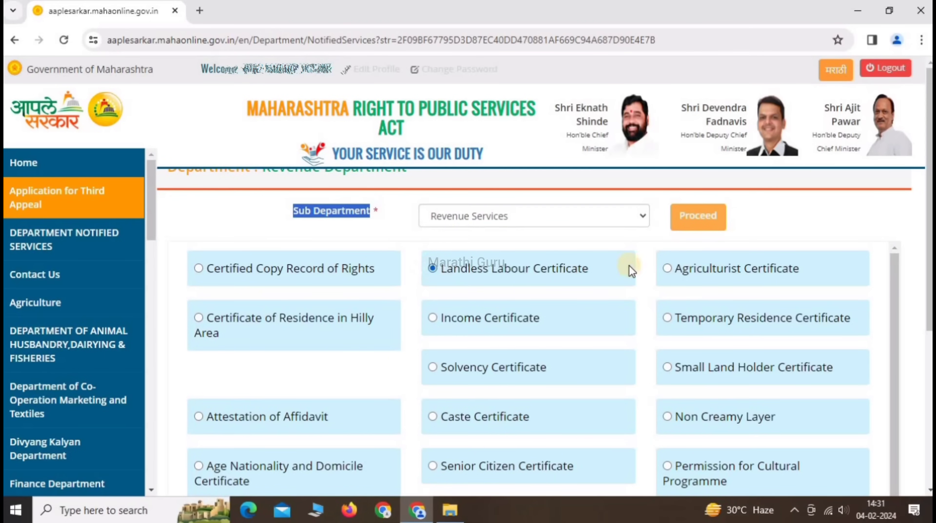
pyautogui.click(699, 216)
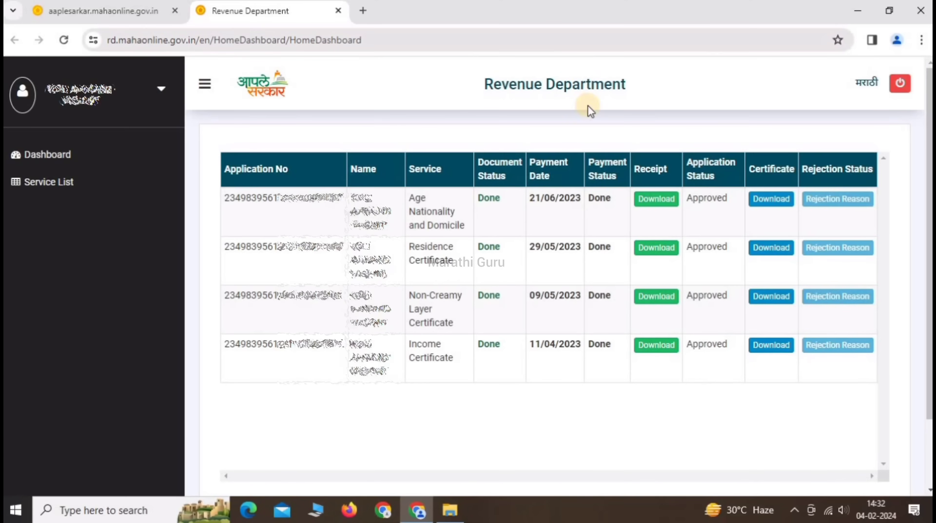
# Open the Revenue Department's service list and choose Income Certificate
pyautogui.moveTo(480, 92); pyautogui.dragTo(638, 94)
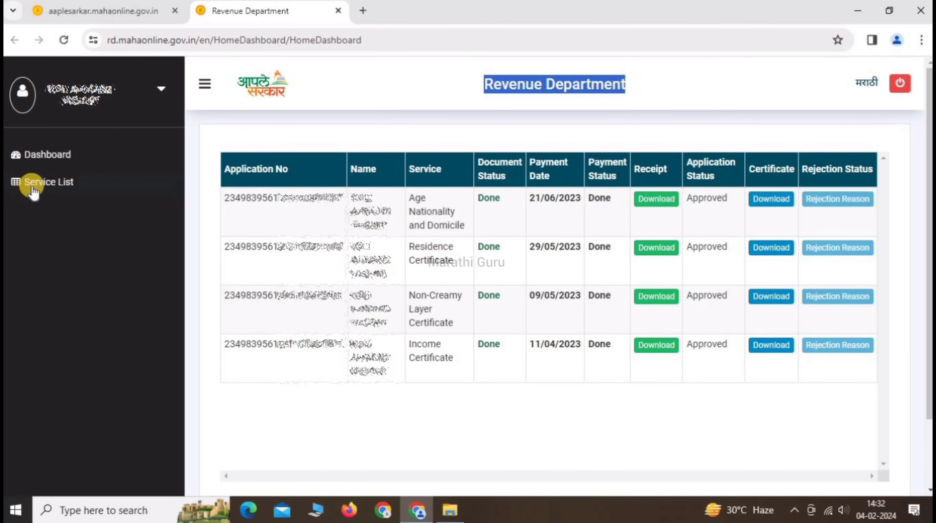
pyautogui.click(45, 188)
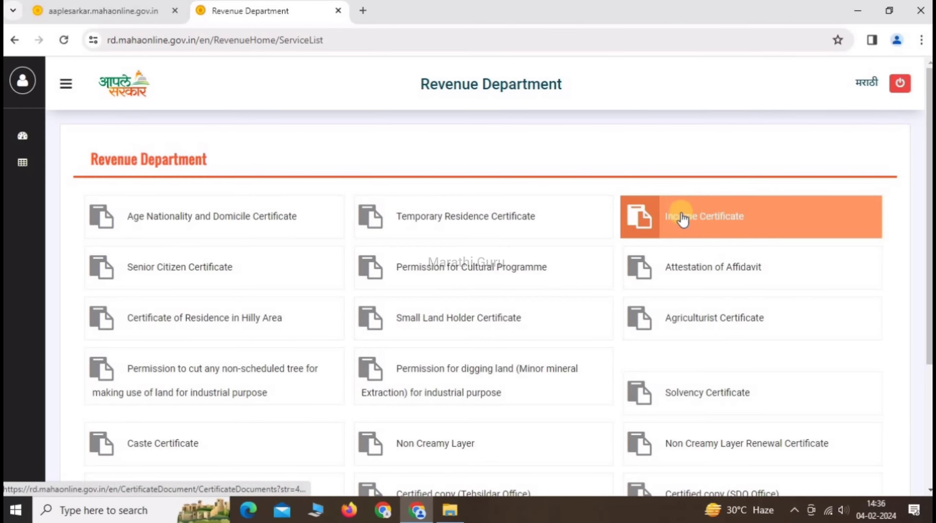
pyautogui.click(693, 222)
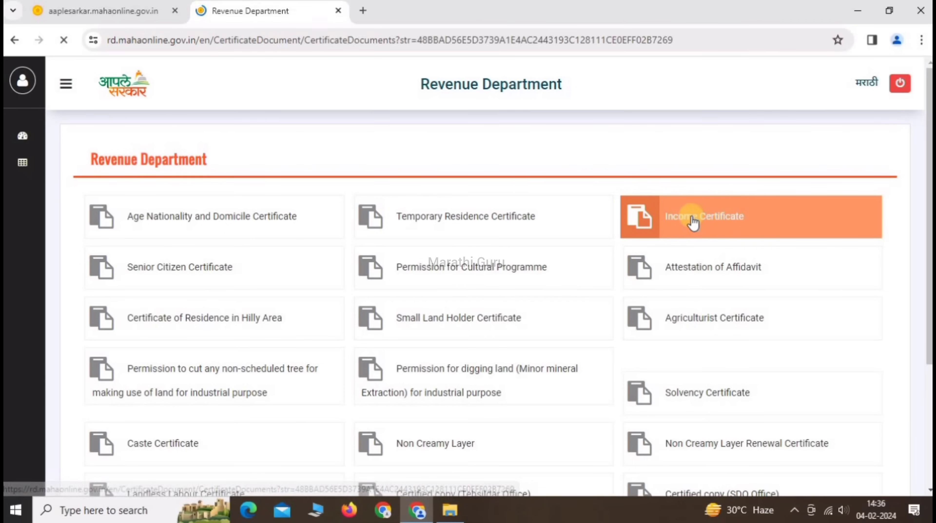
# Review the required documents for the Income Certificate, including identity proof, address proof, other documents and age proof for minors
pyautogui.moveTo(213, 185); pyautogui.dragTo(323, 200)
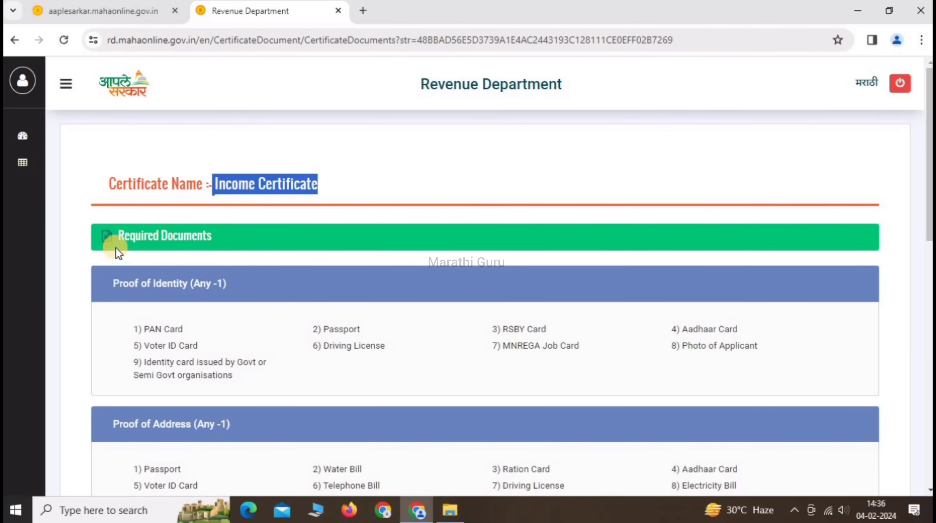
pyautogui.moveTo(119, 234); pyautogui.dragTo(172, 236)
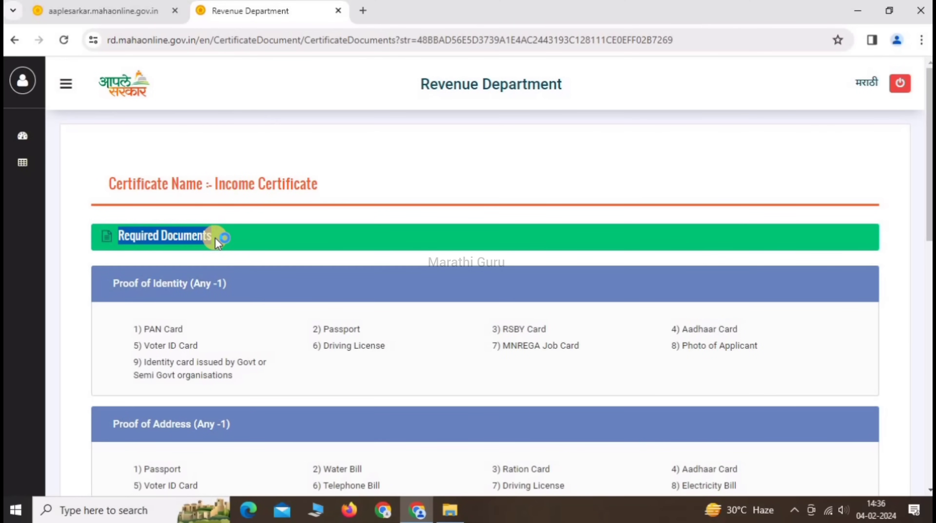
pyautogui.scroll(-3, 394, 256)
pyautogui.scroll(-9, 405, 251)
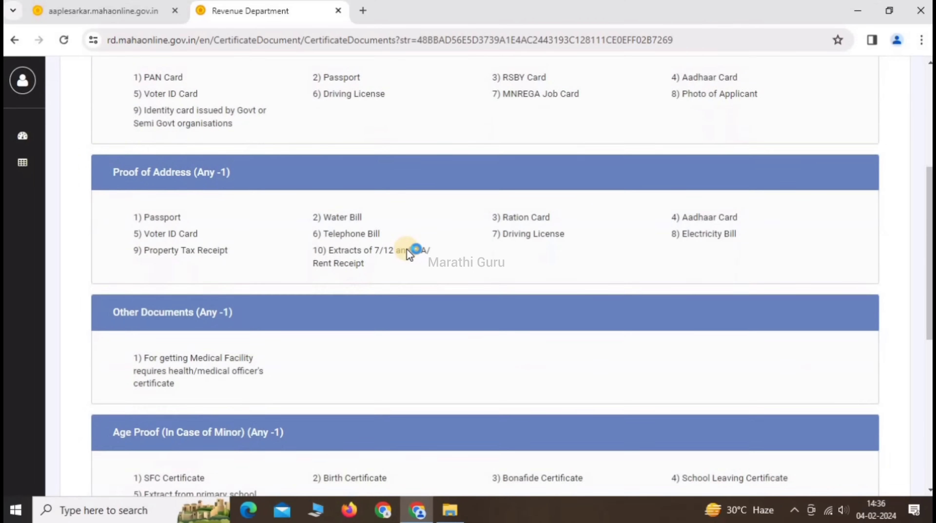
pyautogui.scroll(-2, 407, 247)
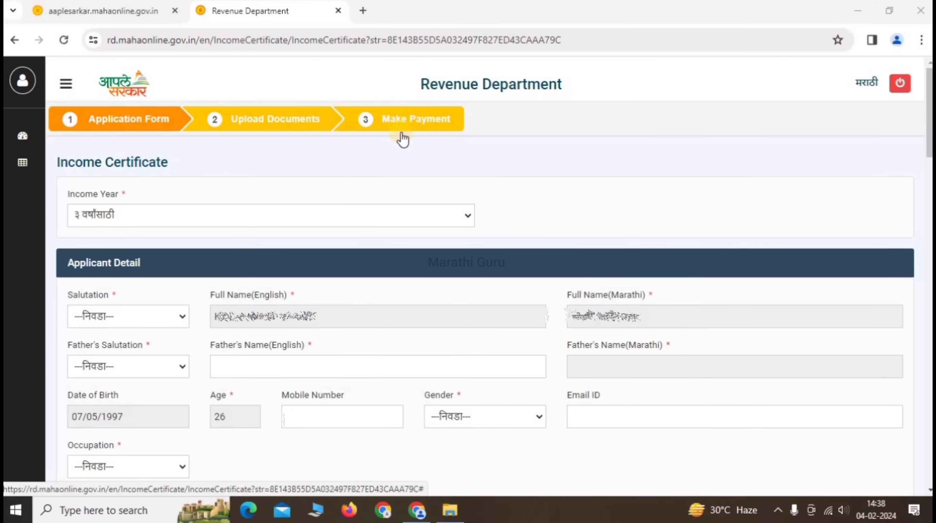
# Set the Income Year of the income certificate application to ३ वर्षांसाठी
pyautogui.moveTo(79, 195); pyautogui.dragTo(123, 195)
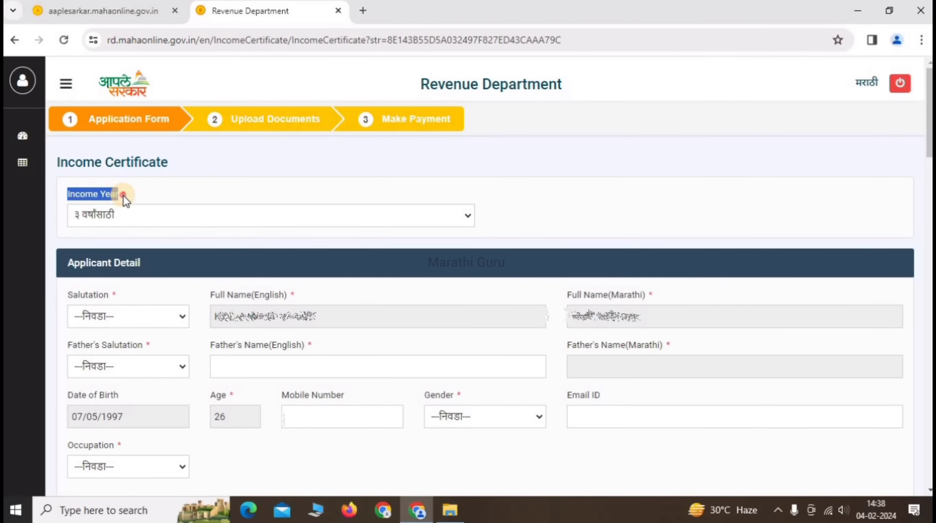
pyautogui.click(127, 219)
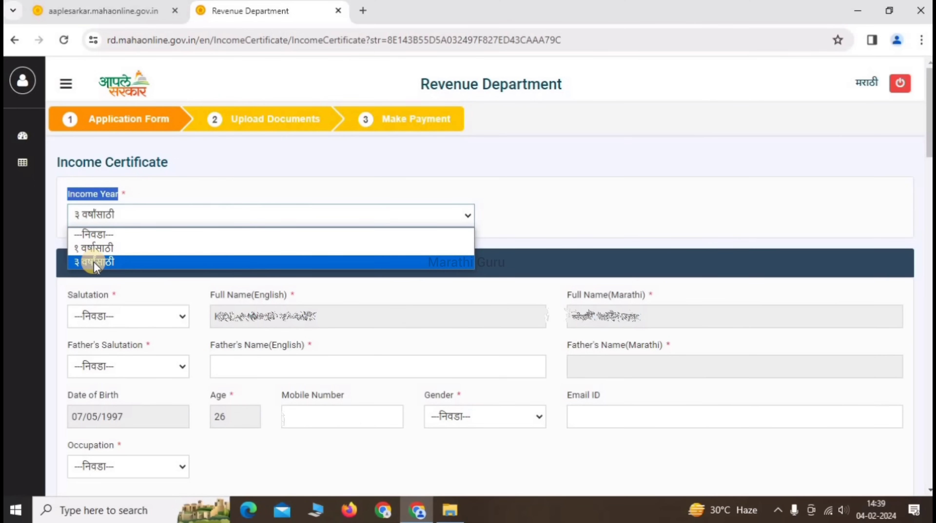
pyautogui.click(94, 268)
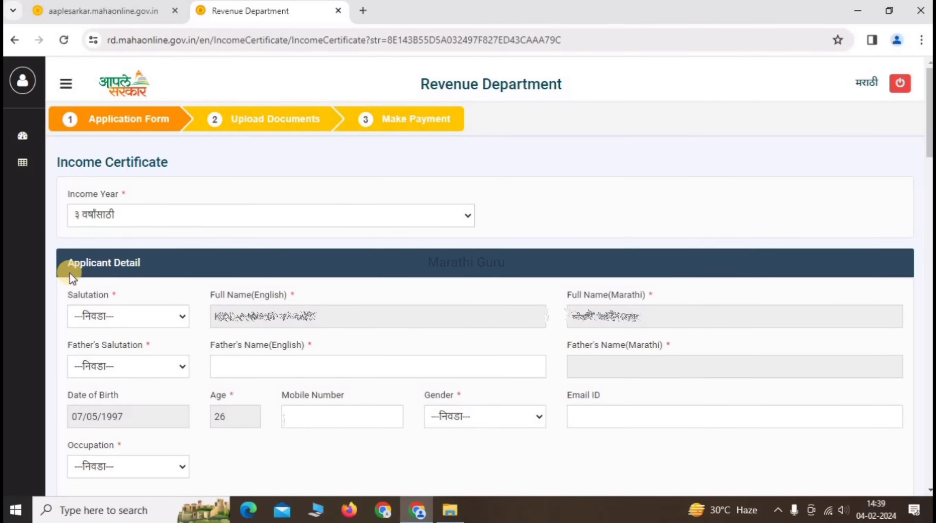
# Set the applicant's salutation to कुमार and check the English and Marathi full name fields
pyautogui.moveTo(66, 262); pyautogui.dragTo(148, 264)
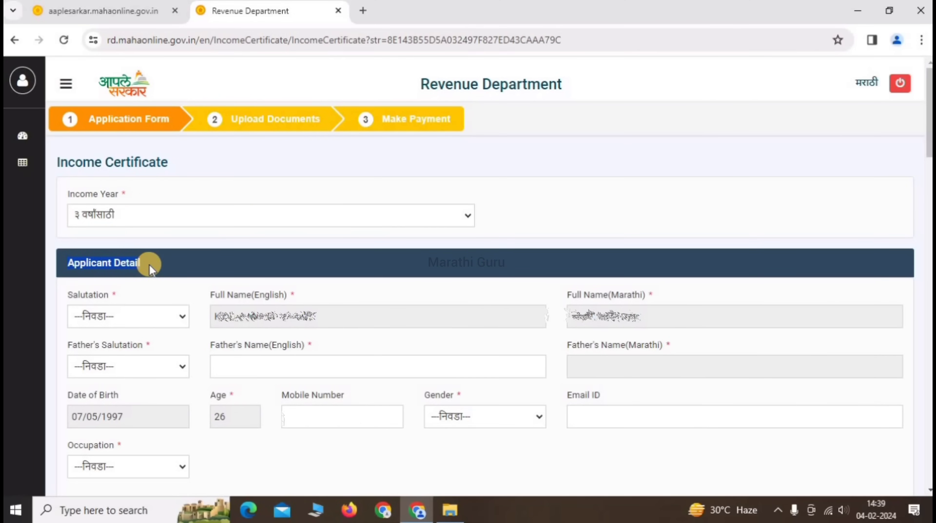
pyautogui.click(107, 292)
pyautogui.doubleClick(108, 293)
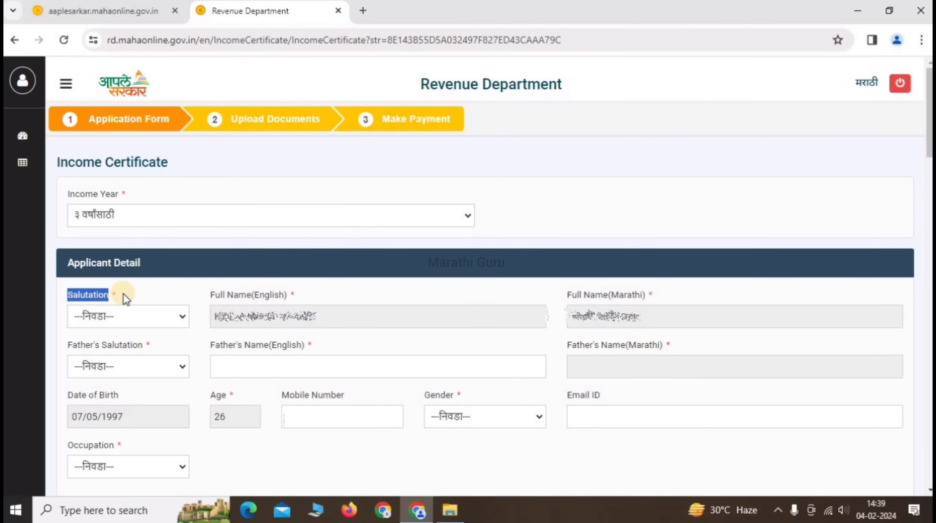
pyautogui.click(109, 312)
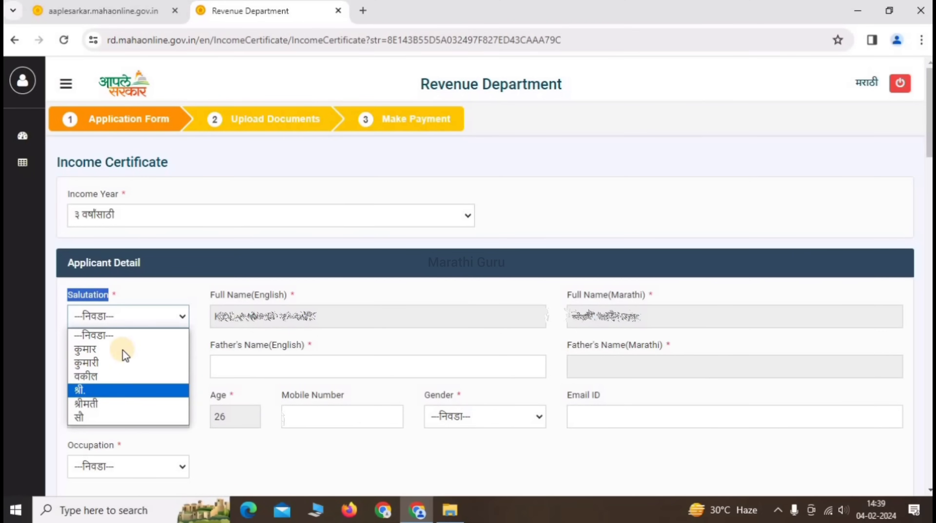
pyautogui.click(106, 349)
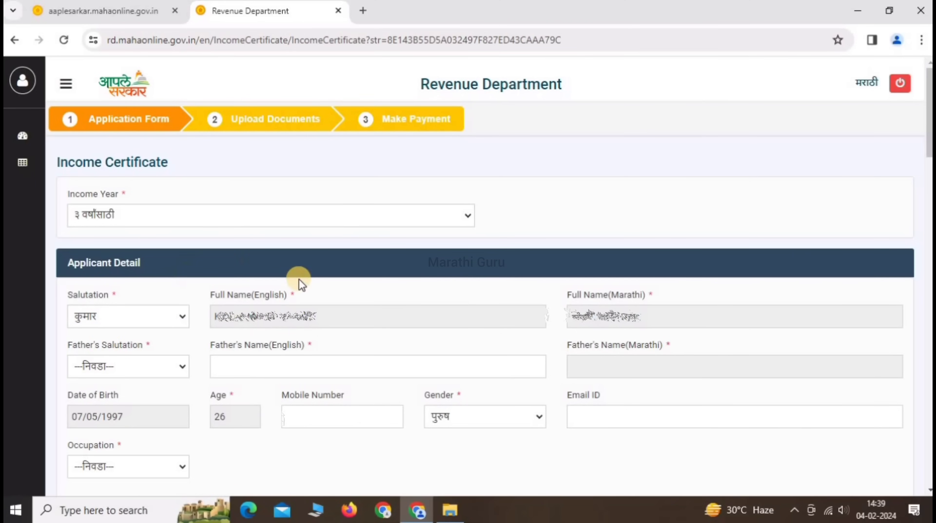
pyautogui.moveTo(229, 298); pyautogui.dragTo(299, 301)
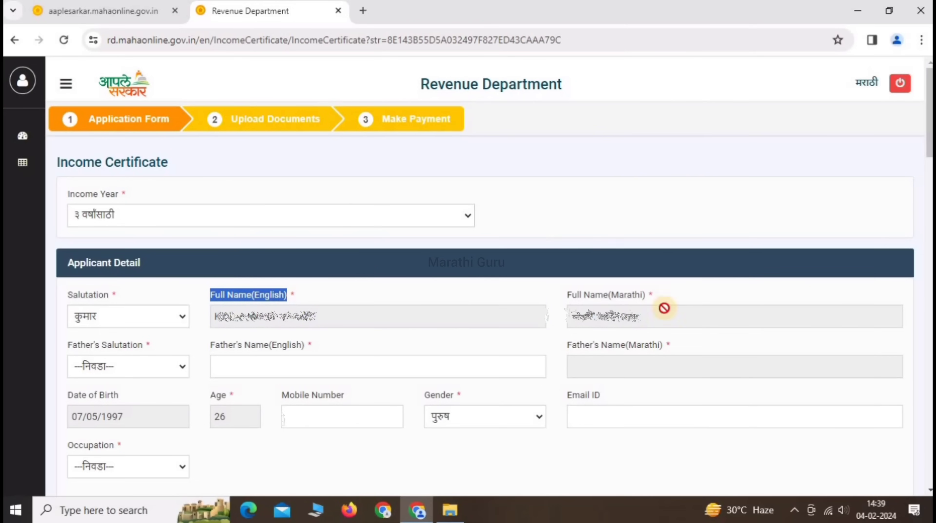
pyautogui.click(580, 299)
pyautogui.moveTo(580, 299); pyautogui.dragTo(673, 301)
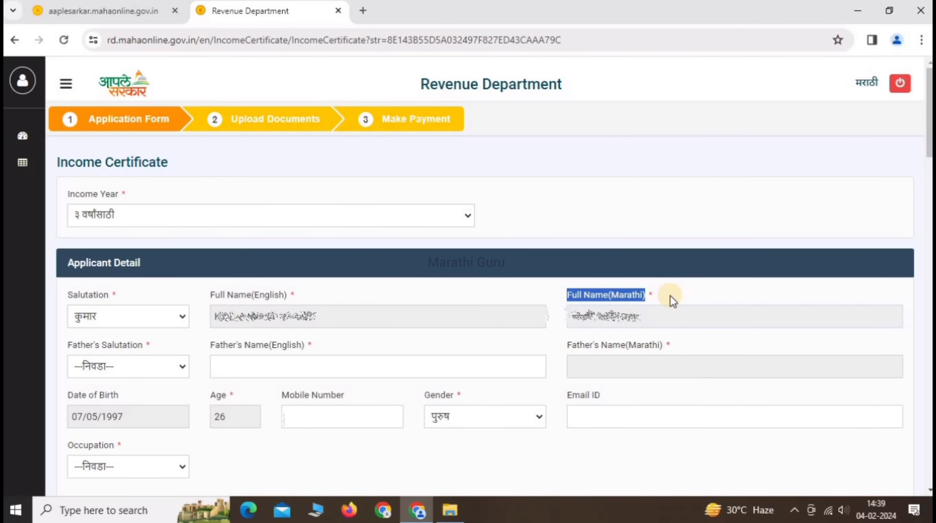
# Set the father's salutation to श्री. in the applicant details
pyautogui.moveTo(72, 347); pyautogui.dragTo(157, 350)
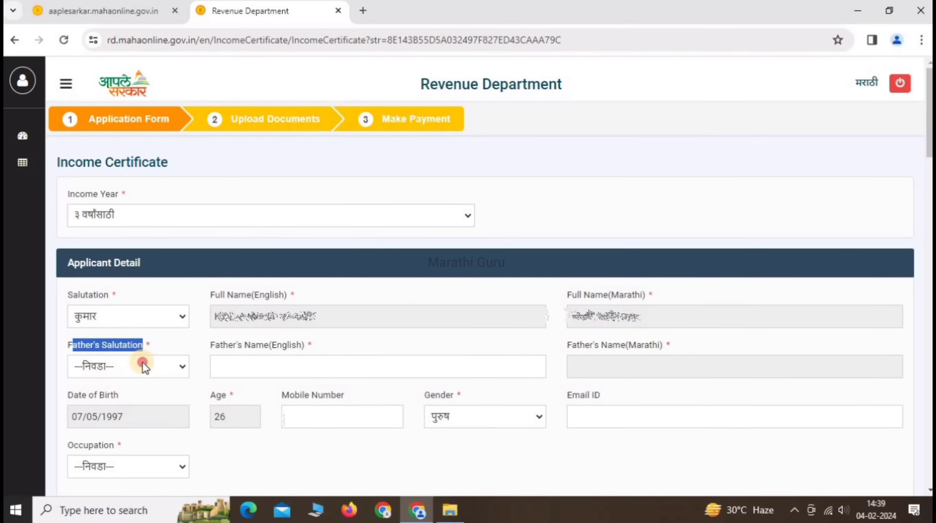
pyautogui.click(144, 366)
pyautogui.click(115, 399)
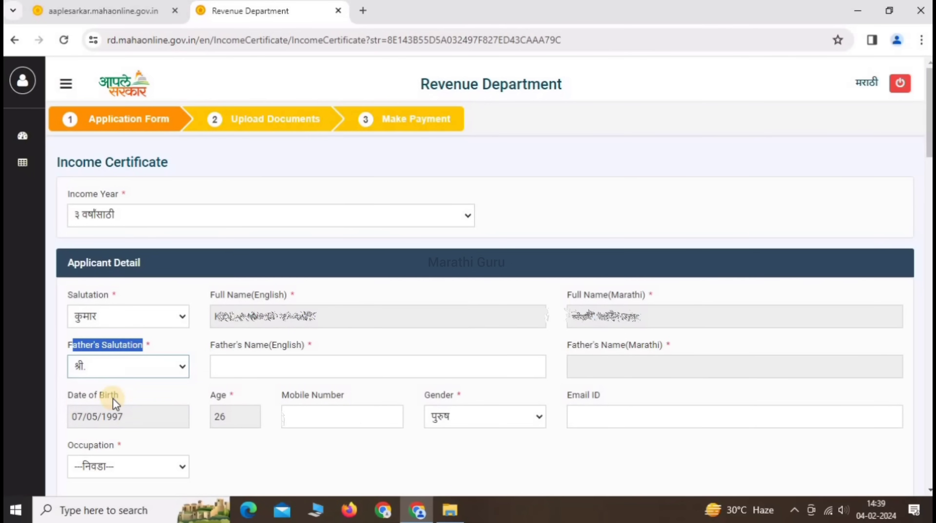
pyautogui.moveTo(209, 345); pyautogui.dragTo(317, 348)
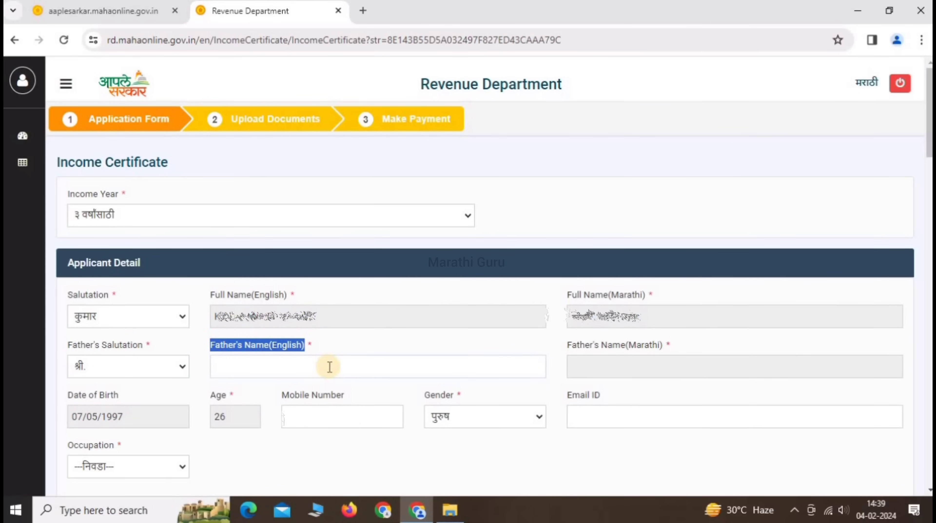
# Check the father's Marathi name, date of birth and email fields, and set the applicant's Occupation to विद्यार्थी
pyautogui.moveTo(569, 345); pyautogui.dragTo(679, 349)
pyautogui.click(65, 395)
pyautogui.moveTo(65, 394); pyautogui.dragTo(125, 399)
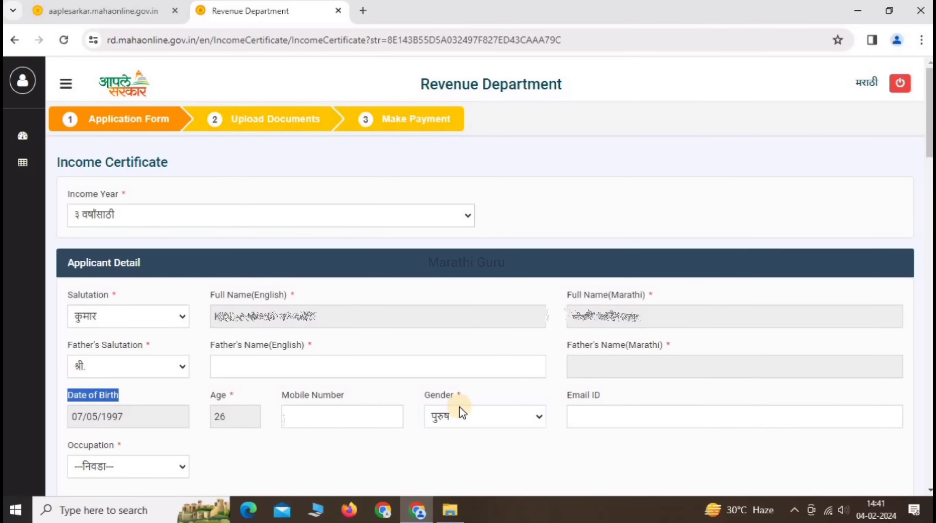
pyautogui.moveTo(566, 395); pyautogui.dragTo(609, 402)
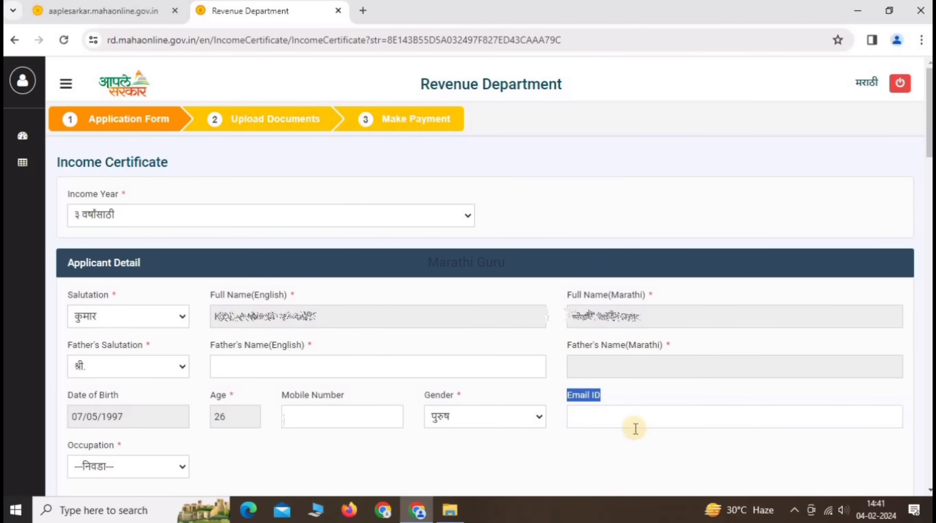
pyautogui.moveTo(66, 444); pyautogui.dragTo(122, 446)
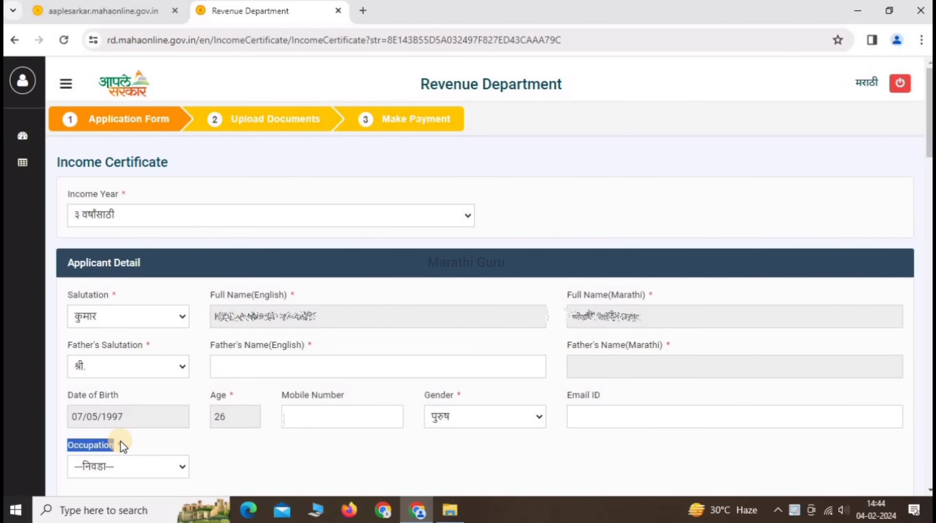
pyautogui.click(105, 466)
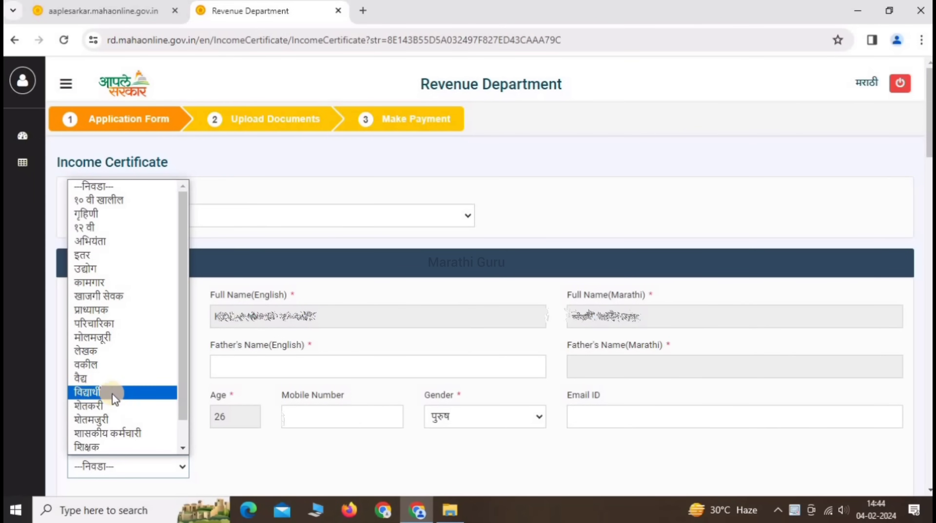
pyautogui.click(95, 393)
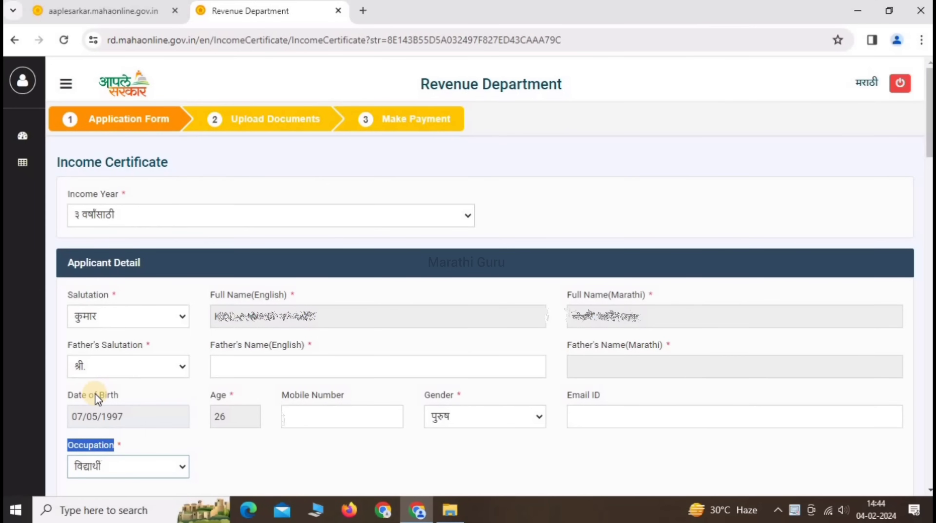
pyautogui.click(87, 451)
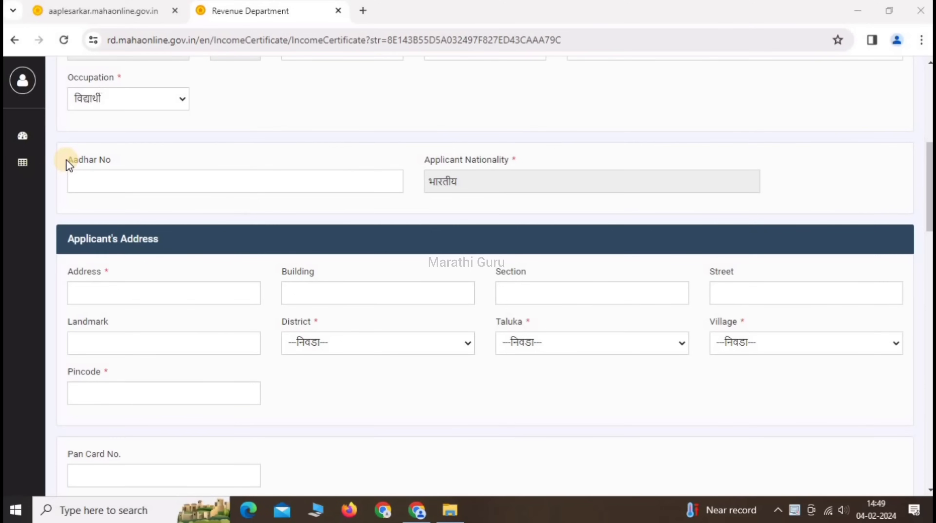
# Review the Aadhar, nationality, applicant's address and PAN card fields, and the Family Educational Details section
pyautogui.moveTo(68, 160); pyautogui.dragTo(119, 162)
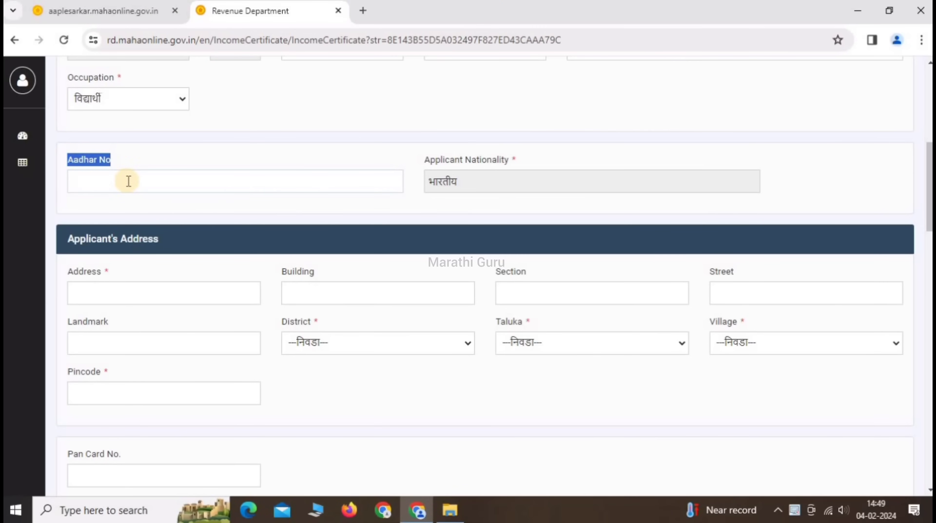
pyautogui.click(448, 165)
pyautogui.moveTo(448, 165); pyautogui.dragTo(515, 168)
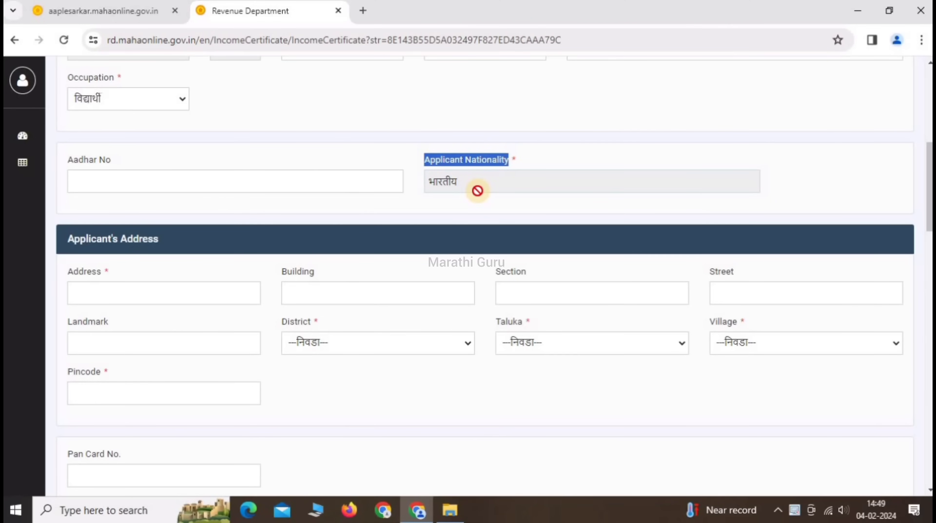
pyautogui.click(92, 239)
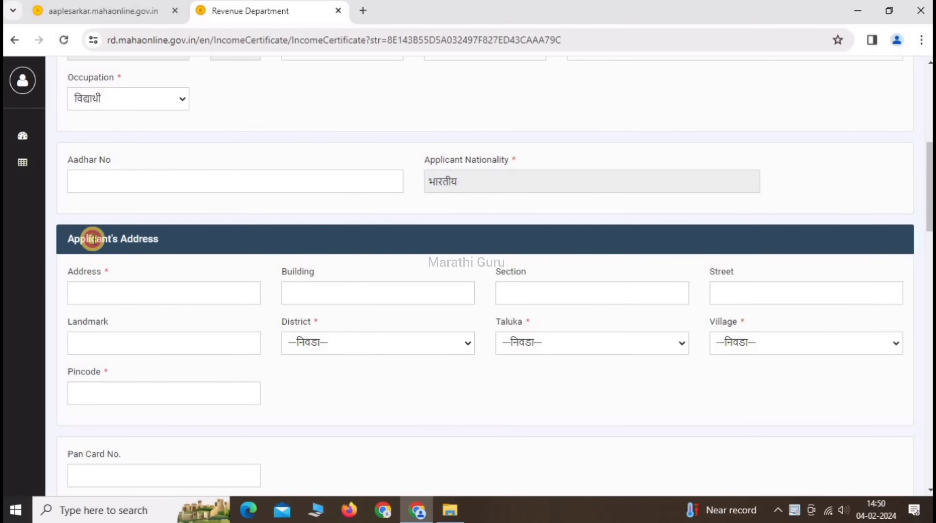
pyautogui.moveTo(92, 239); pyautogui.dragTo(157, 238)
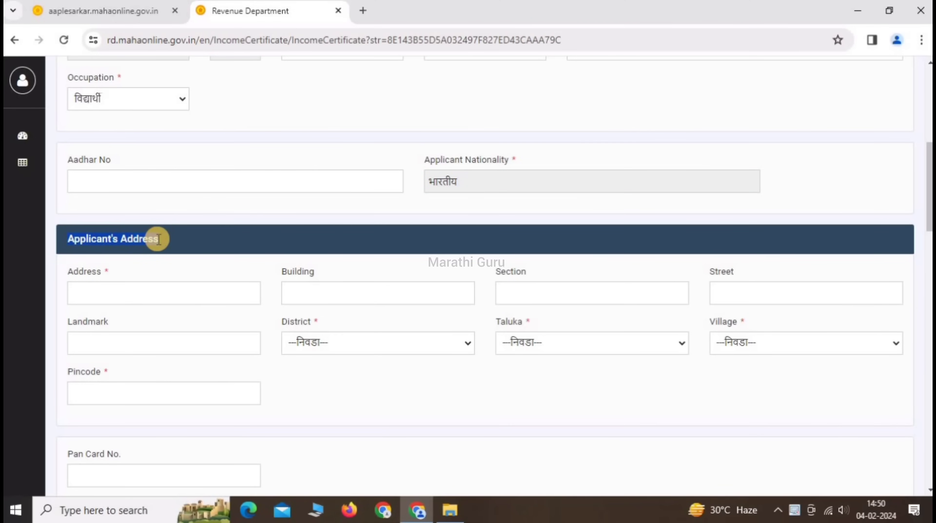
pyautogui.moveTo(67, 276); pyautogui.dragTo(116, 278)
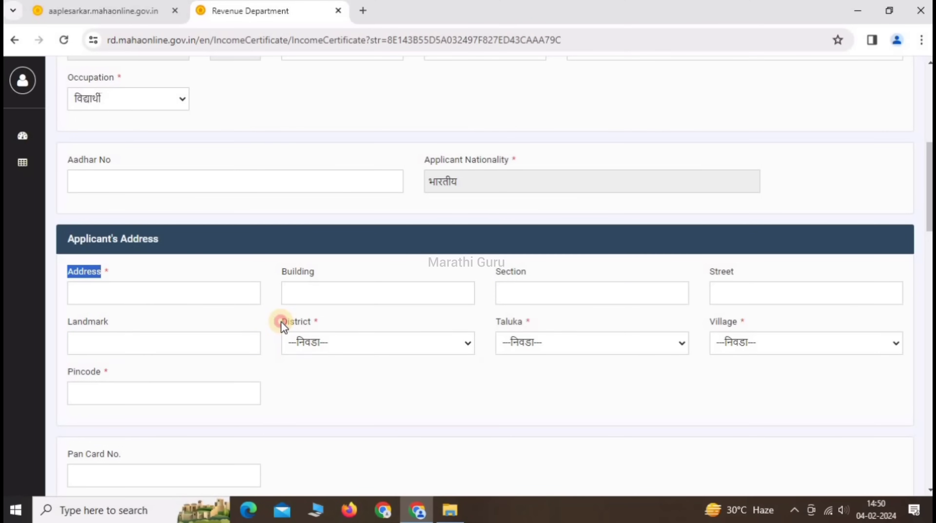
pyautogui.moveTo(281, 322); pyautogui.dragTo(319, 325)
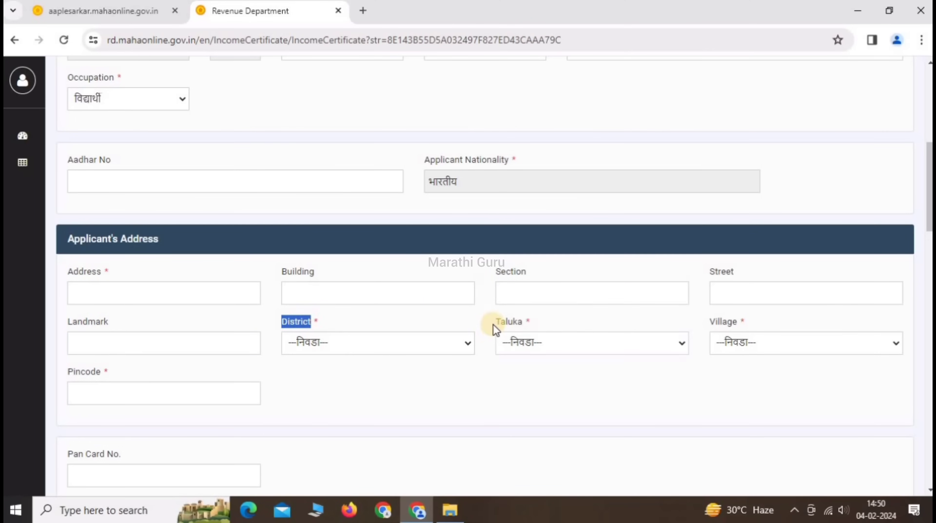
pyautogui.moveTo(494, 322); pyautogui.dragTo(547, 323)
pyautogui.moveTo(710, 324); pyautogui.dragTo(752, 324)
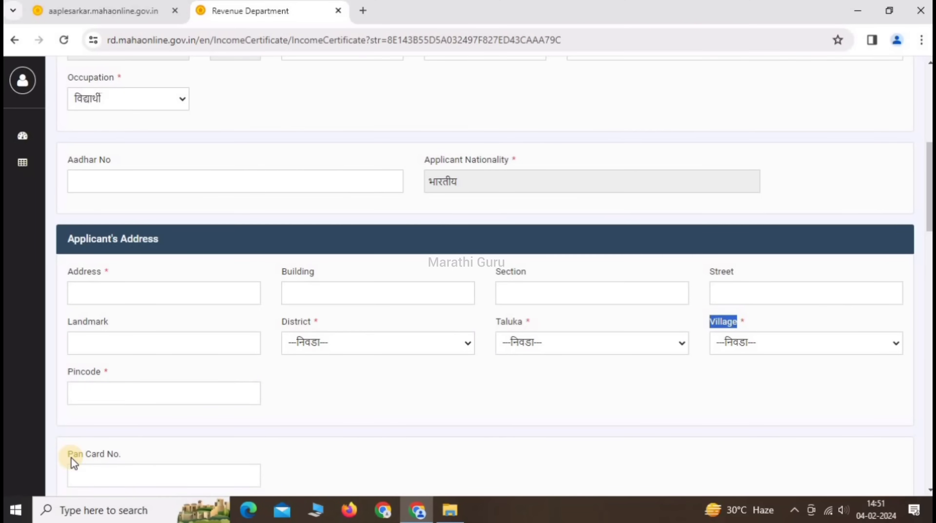
pyautogui.moveTo(73, 455); pyautogui.dragTo(132, 452)
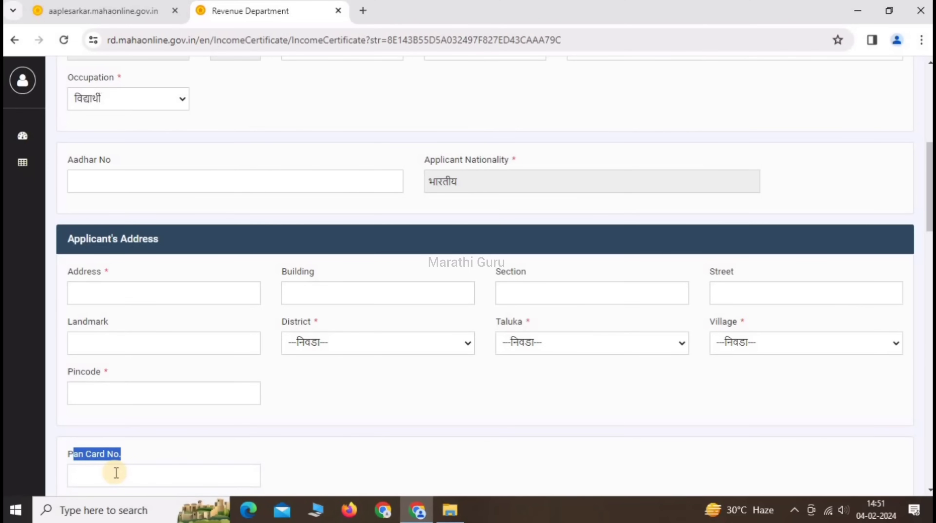
pyautogui.scroll(-10, 116, 471)
pyautogui.moveTo(68, 150); pyautogui.dragTo(197, 160)
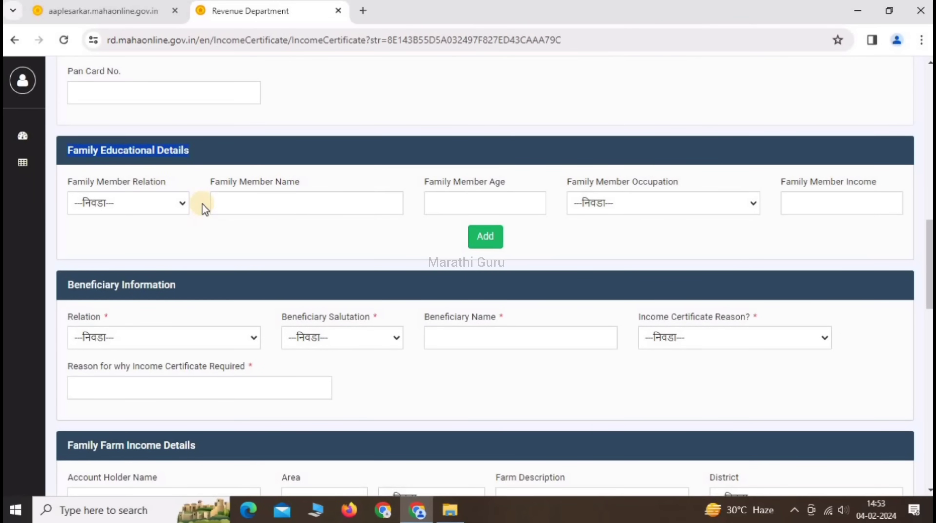
# Set the Relation in the Beneficiary Information section to स्वतः
pyautogui.moveTo(59, 287); pyautogui.dragTo(183, 293)
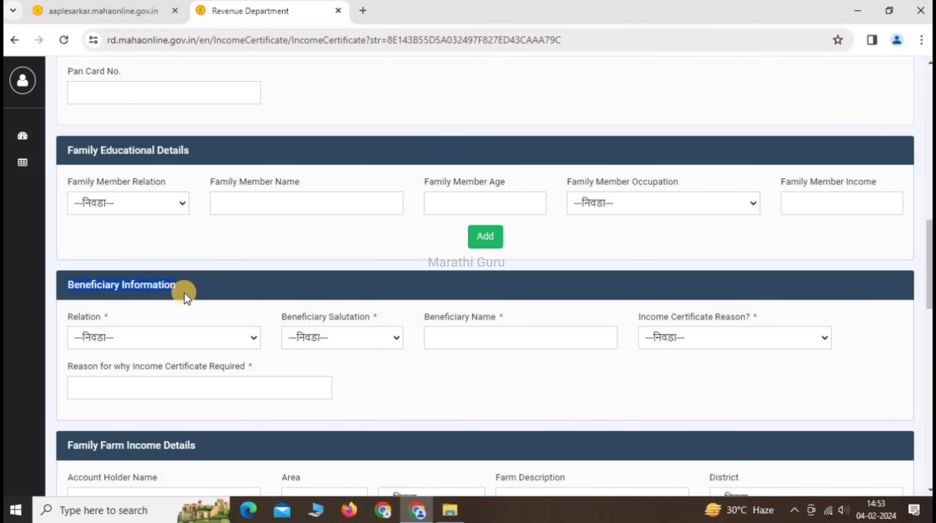
pyautogui.click(185, 292)
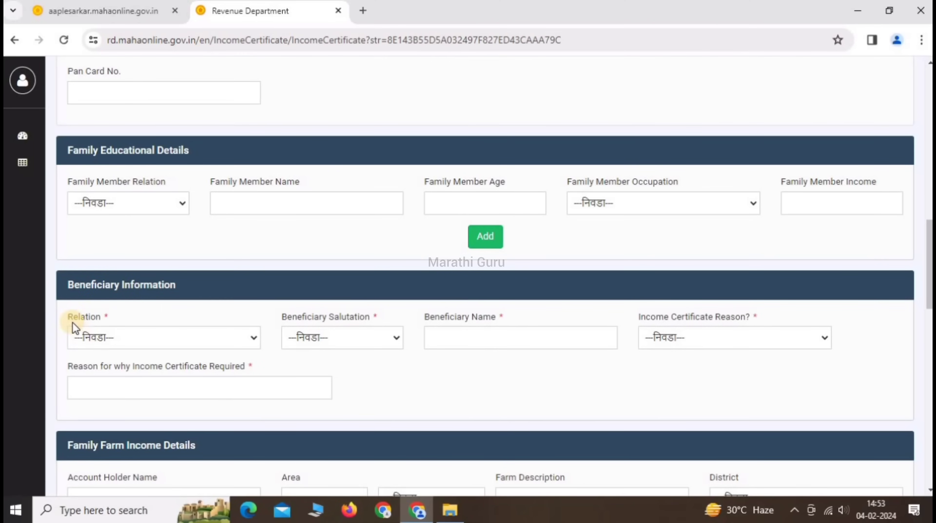
pyautogui.moveTo(65, 316); pyautogui.dragTo(105, 316)
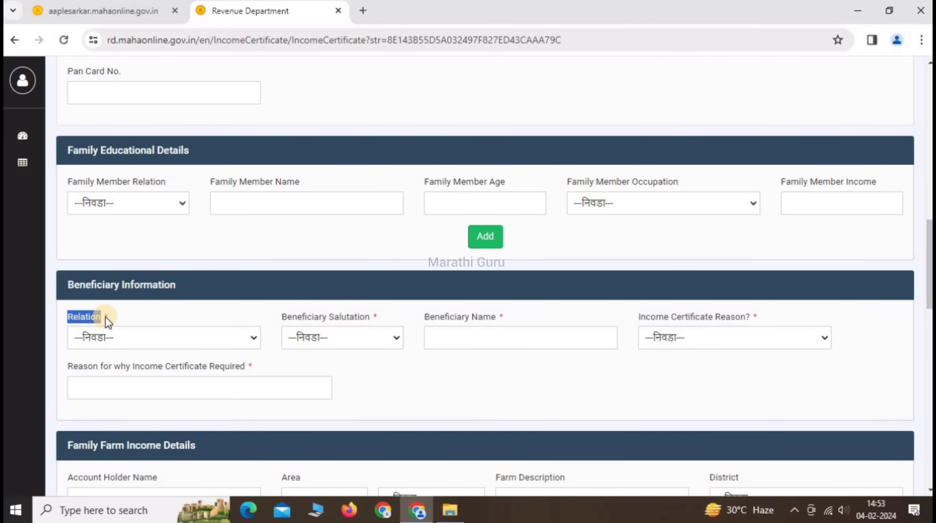
pyautogui.click(133, 337)
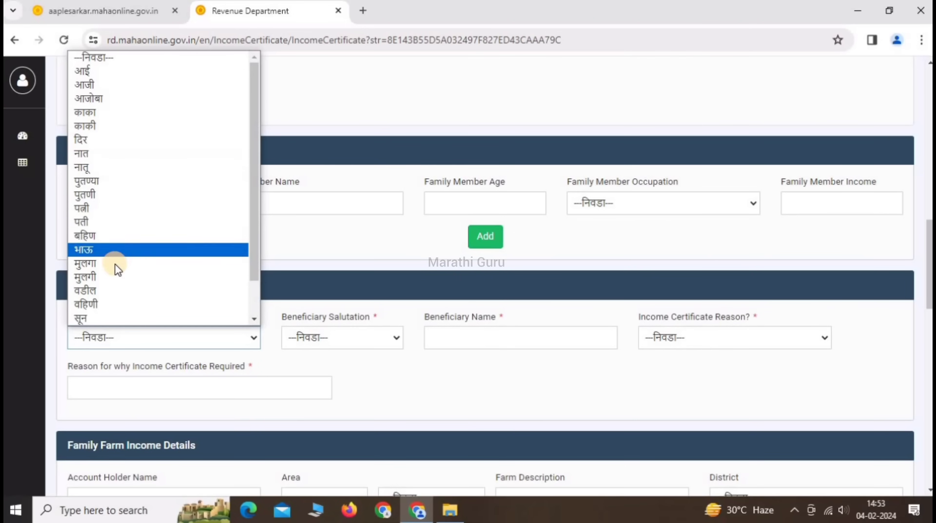
pyautogui.scroll(-1, 117, 279)
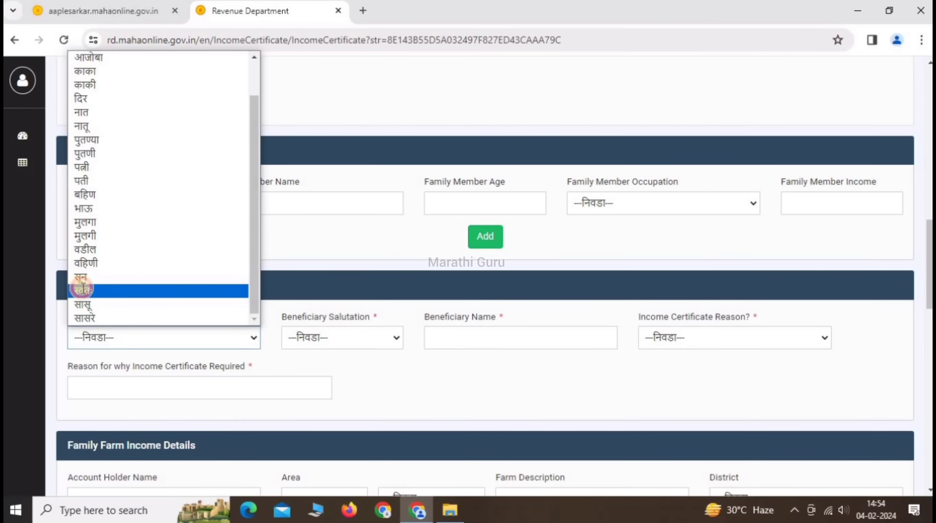
pyautogui.click(83, 291)
# Set the Beneficiary Salutation to कुमार and check the Beneficiary Name field
pyautogui.moveTo(282, 317); pyautogui.dragTo(377, 317)
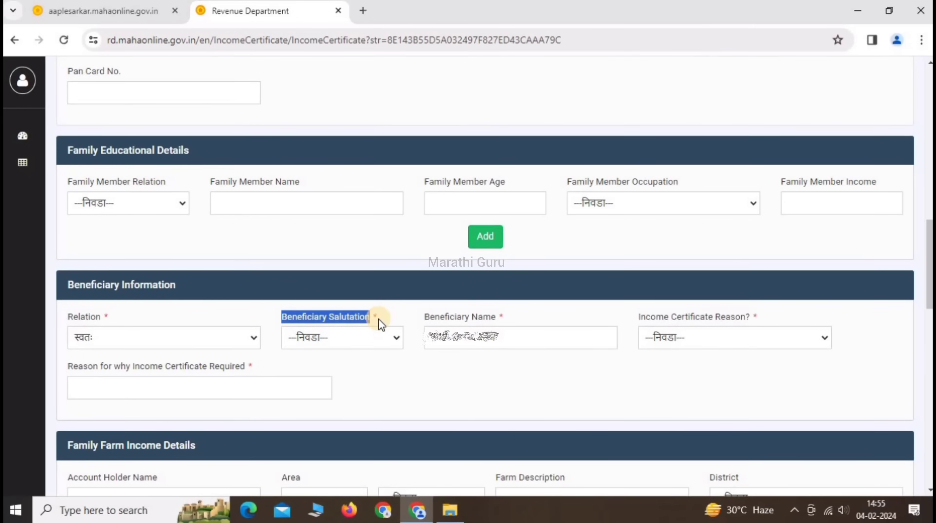
pyautogui.click(334, 337)
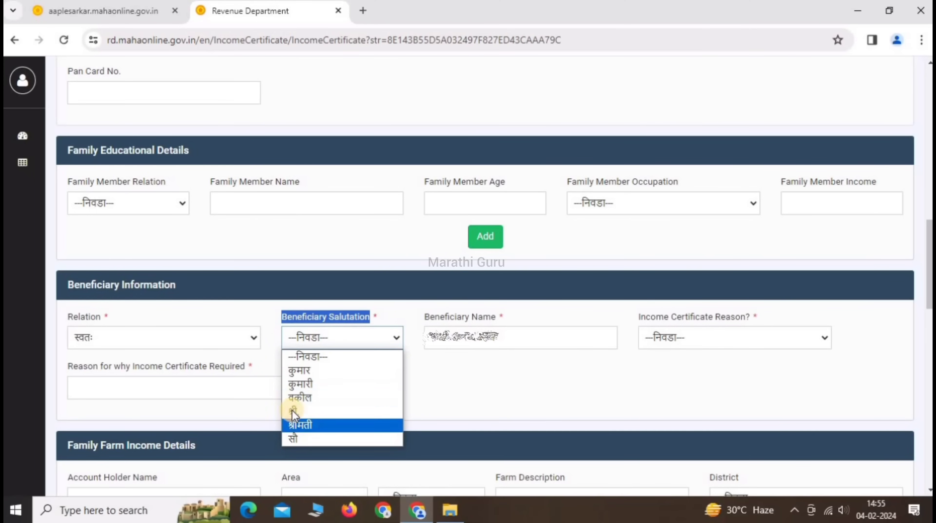
pyautogui.click(308, 370)
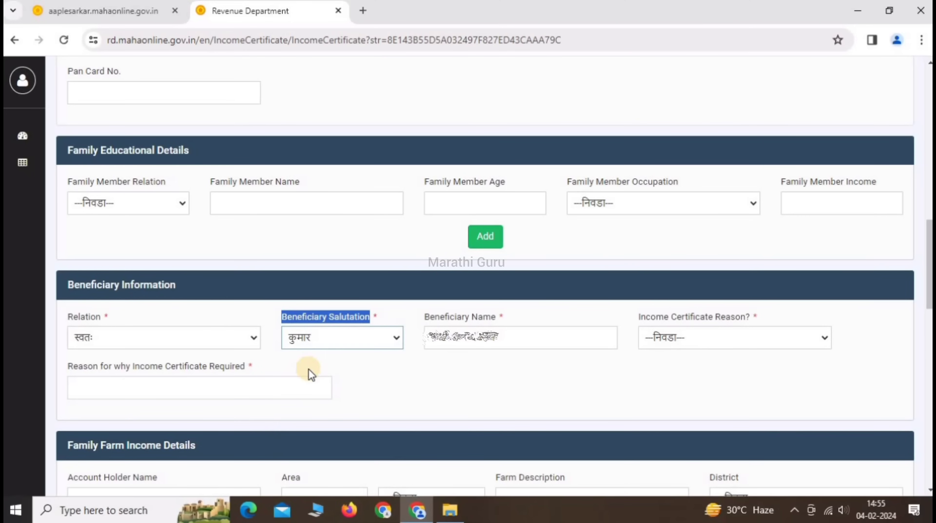
pyautogui.click(443, 342)
pyautogui.moveTo(423, 317); pyautogui.dragTo(504, 324)
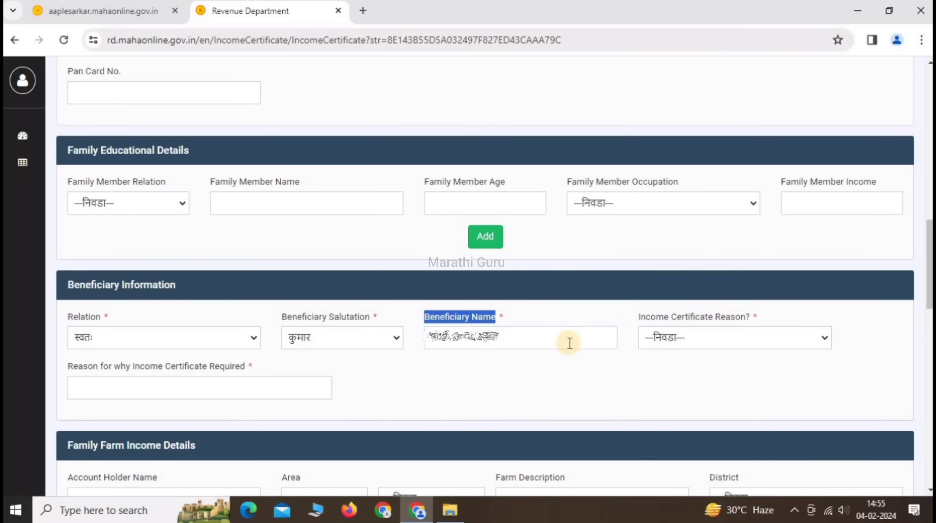
# Set the Income Certificate Reason for the beneficiary to शिक्षण
pyautogui.moveTo(638, 317); pyautogui.dragTo(761, 325)
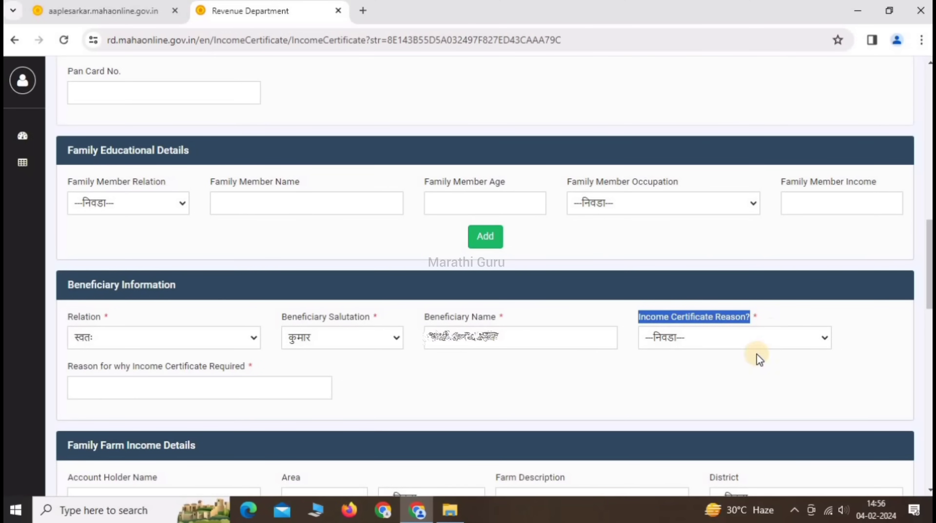
pyautogui.click(692, 333)
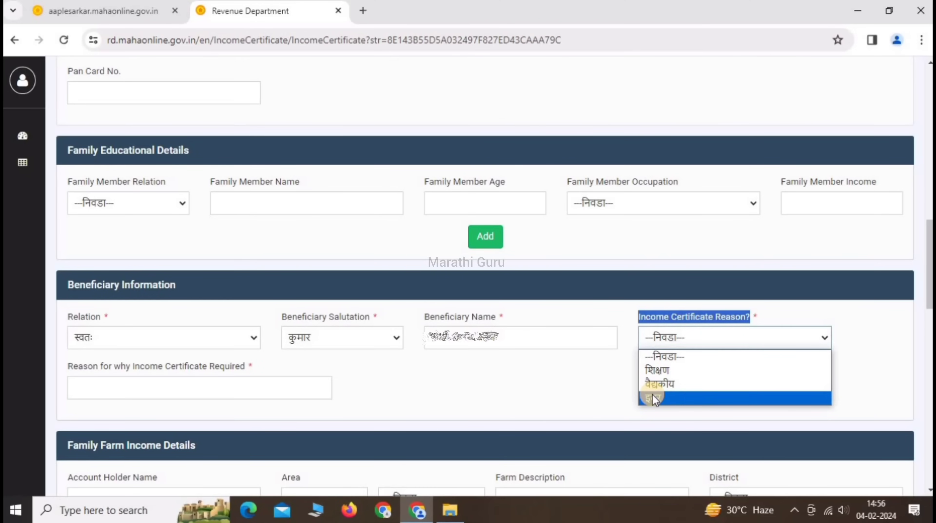
pyautogui.click(656, 369)
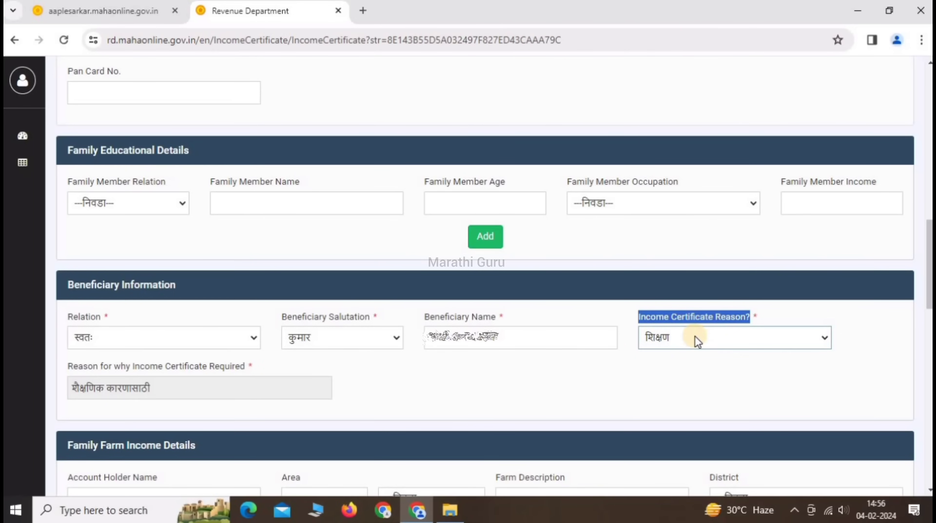
# Review the Family Farm Income Details section and the yearly amounts under Other Source of Income Details
pyautogui.scroll(-4, 495, 319)
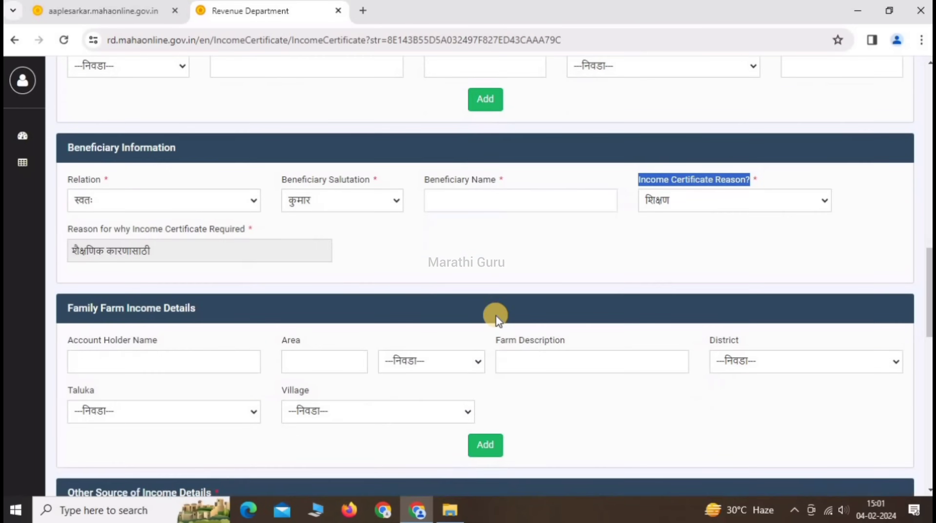
pyautogui.scroll(-6, 498, 320)
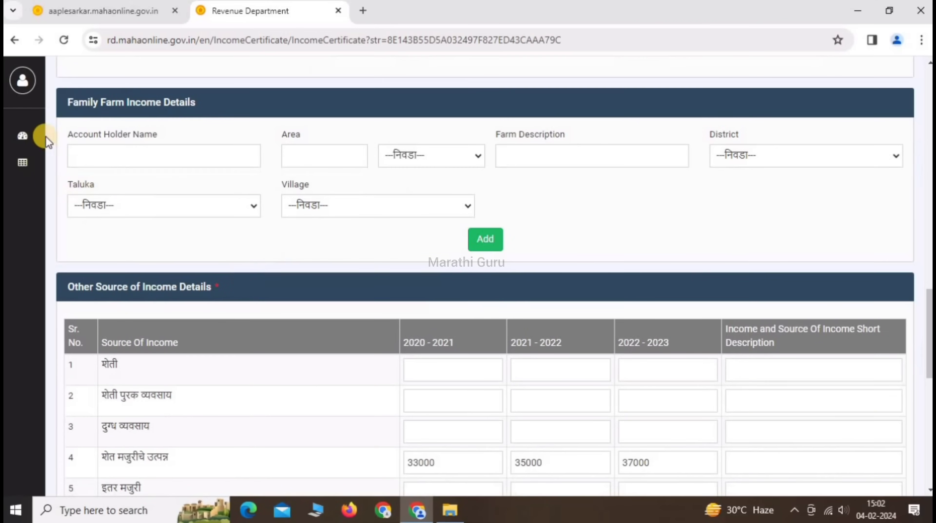
pyautogui.moveTo(80, 101); pyautogui.dragTo(194, 101)
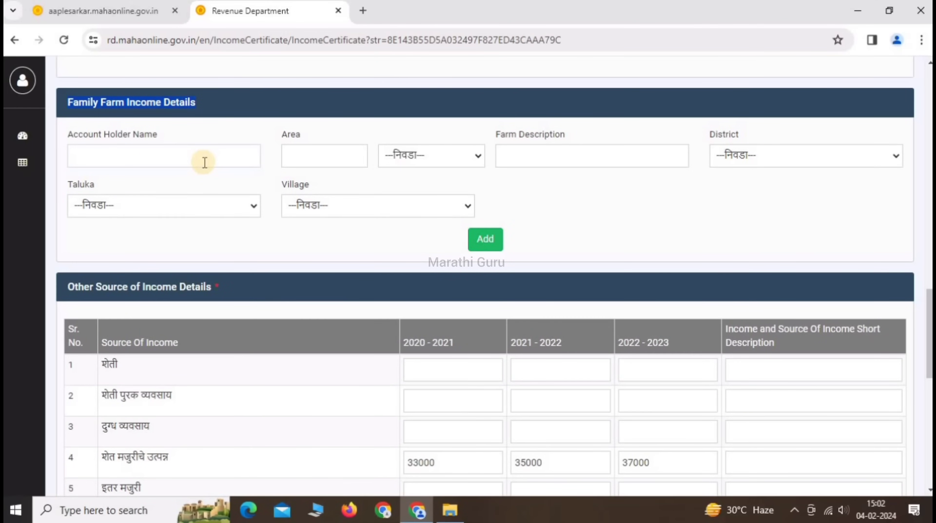
pyautogui.moveTo(69, 286); pyautogui.dragTo(220, 297)
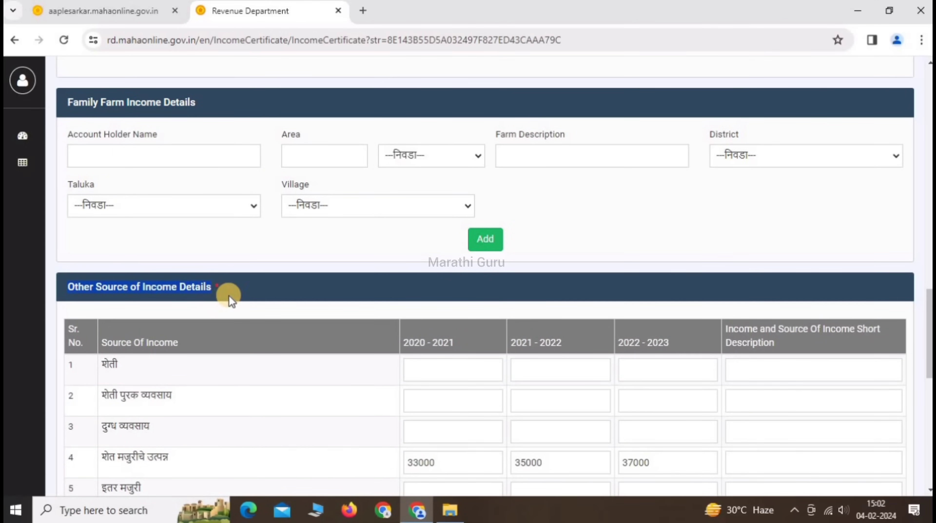
pyautogui.scroll(-6, 240, 293)
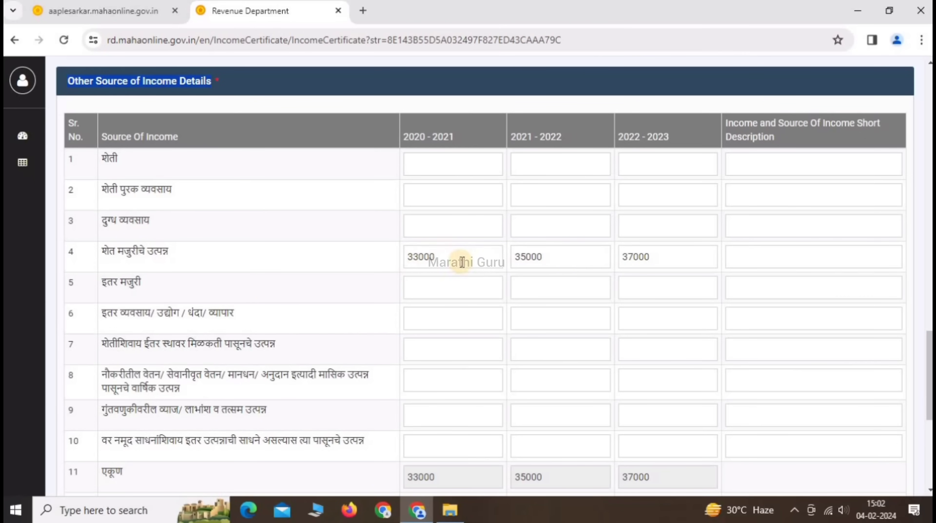
pyautogui.scroll(1, 376, 292)
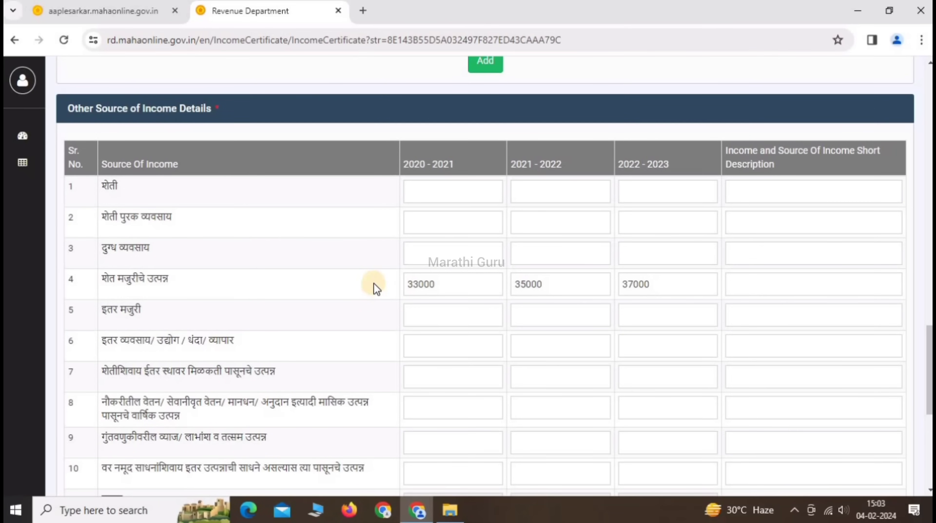
pyautogui.scroll(-10, 375, 290)
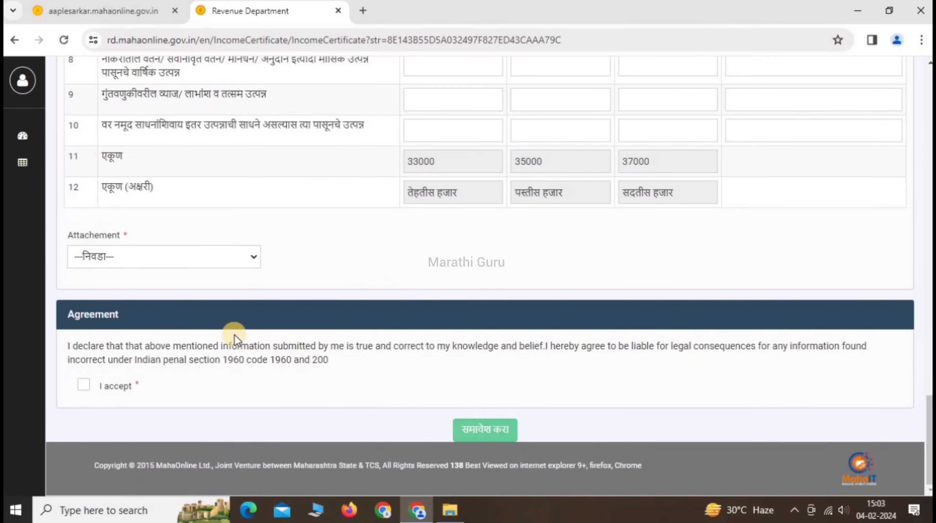
# Set the required Attachement type below the income table to तलाठी अहवाल
pyautogui.moveTo(63, 236); pyautogui.dragTo(139, 237)
pyautogui.click(123, 251)
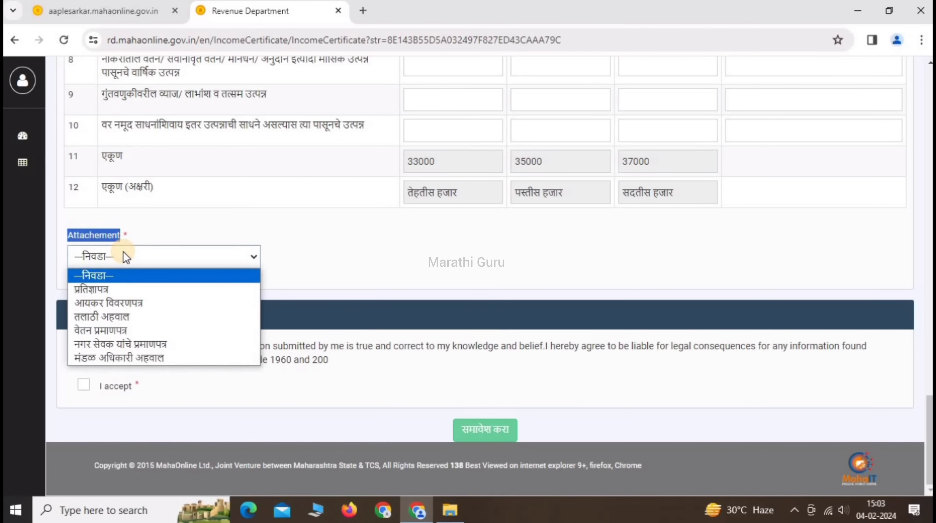
pyautogui.click(106, 316)
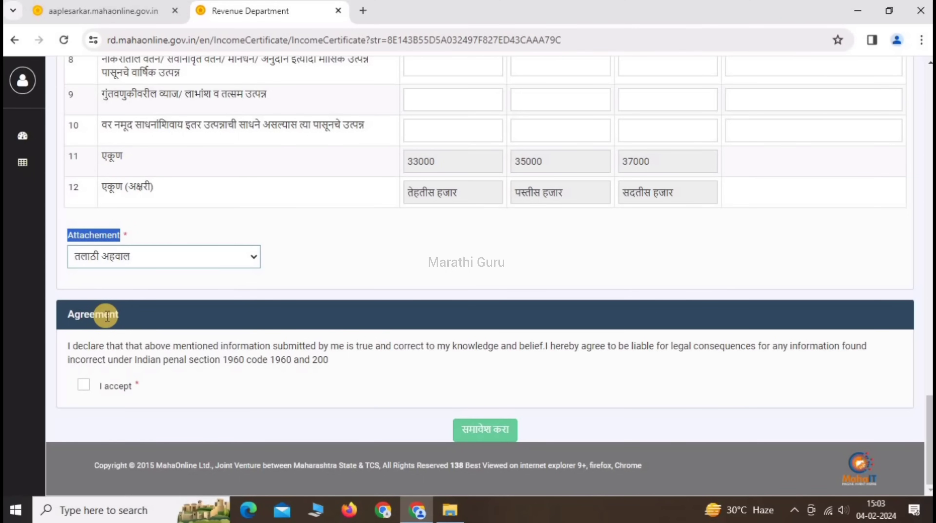
# Accept the declaration in the Agreement section and submit the Income Certificate application form
pyautogui.moveTo(63, 314); pyautogui.dragTo(135, 322)
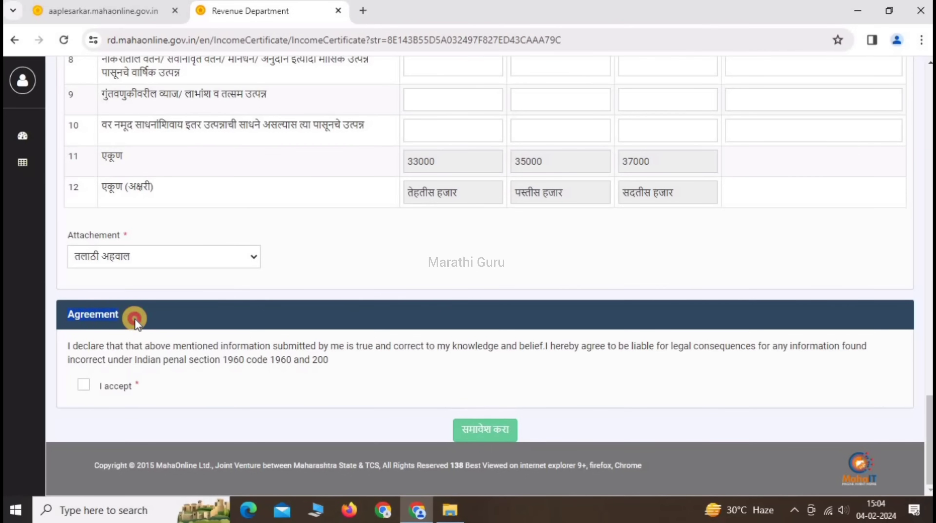
pyautogui.click(84, 385)
pyautogui.click(485, 430)
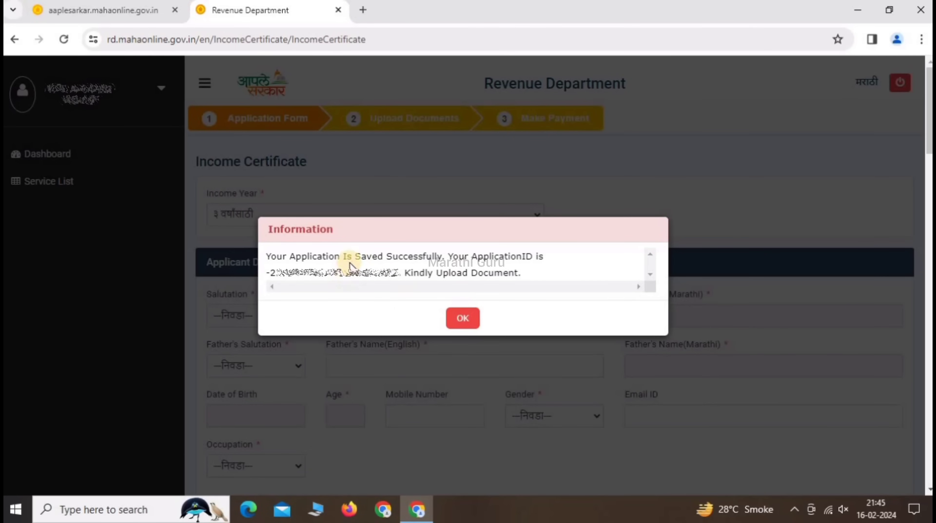
# Read the Information message about the application and document upload, and acknowledge it
pyautogui.moveTo(352, 256); pyautogui.dragTo(442, 258)
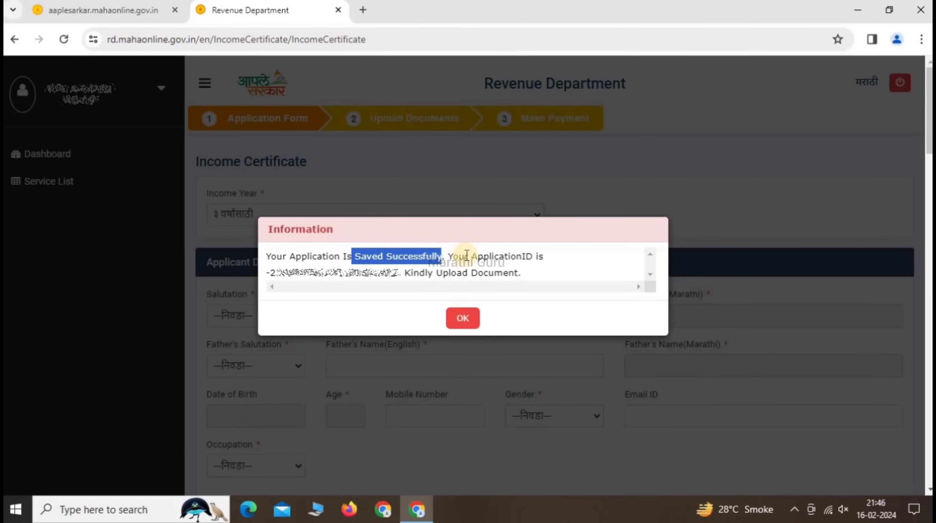
pyautogui.click(442, 274)
pyautogui.moveTo(442, 274); pyautogui.dragTo(520, 273)
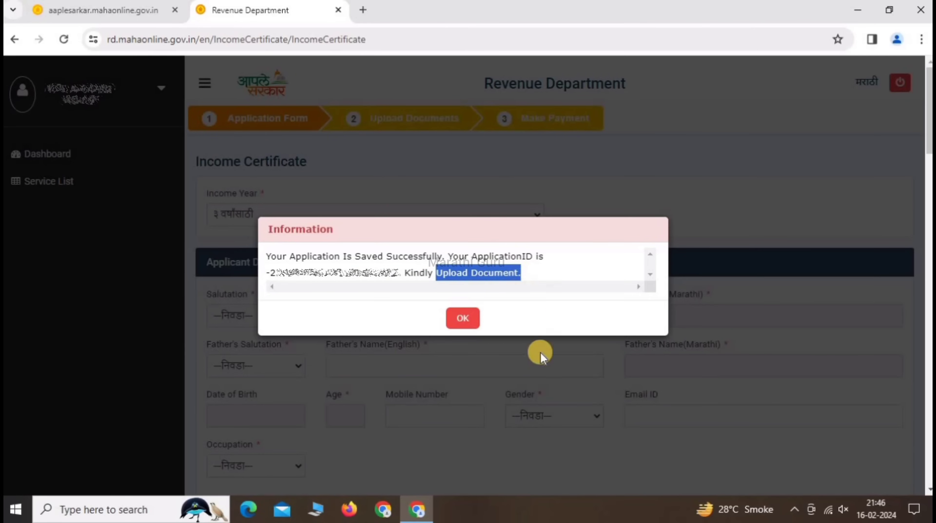
pyautogui.click(463, 318)
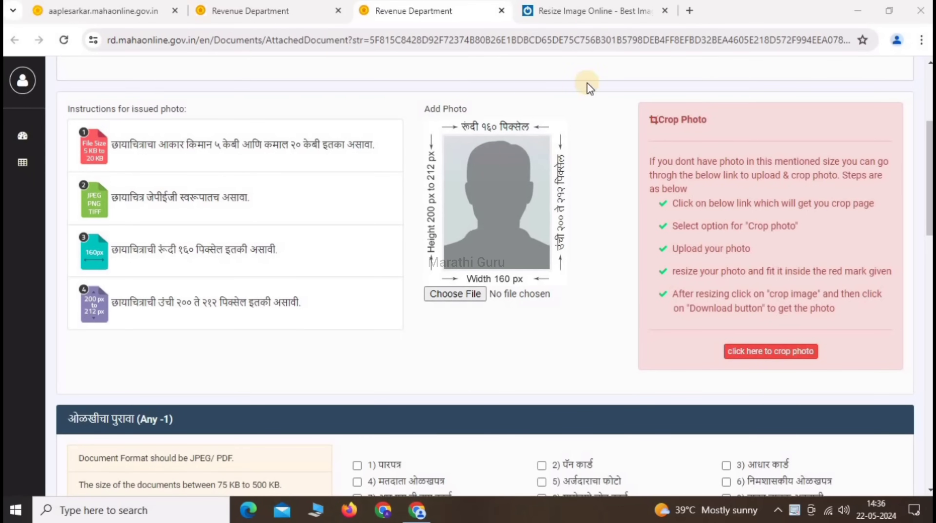
# Switch to the 11zon site and load the photo Image_11zon from Downloads into its Image Resize tool
pyautogui.click(579, 14)
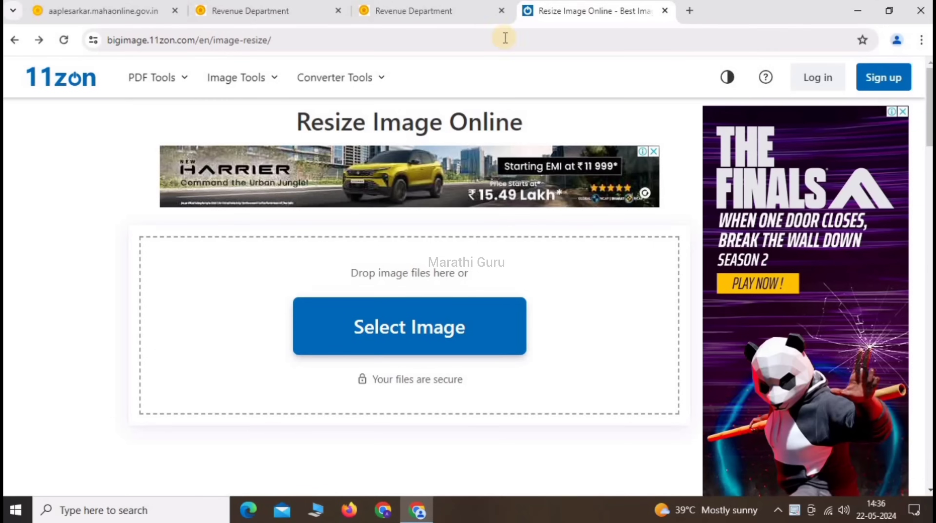
pyautogui.moveTo(205, 98)
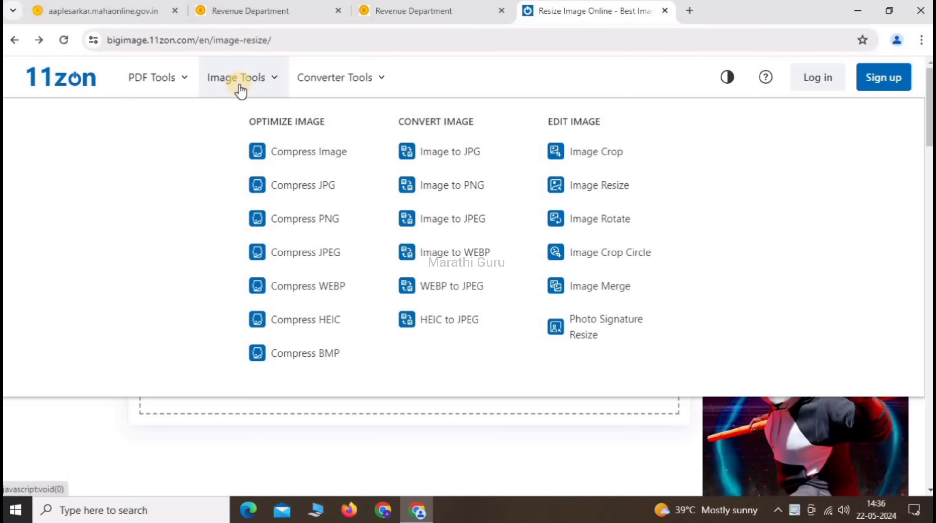
pyautogui.click(594, 188)
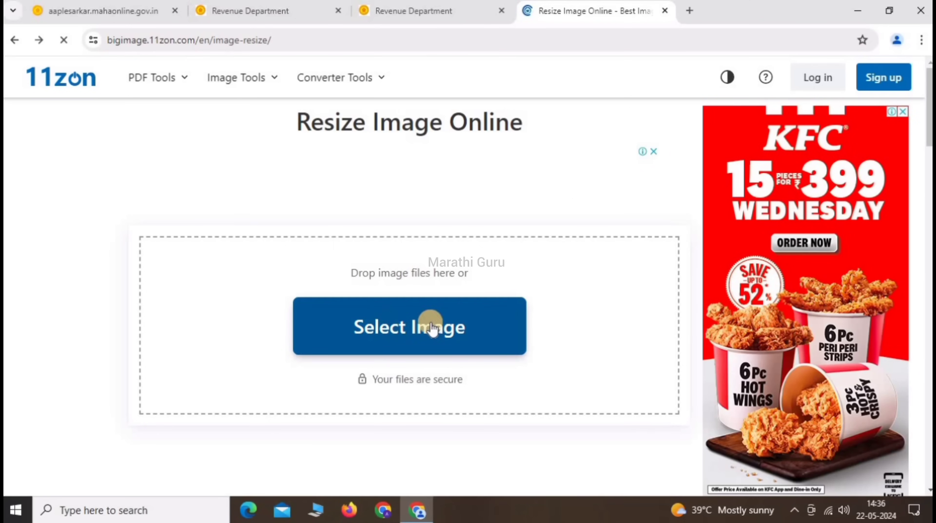
pyautogui.click(411, 328)
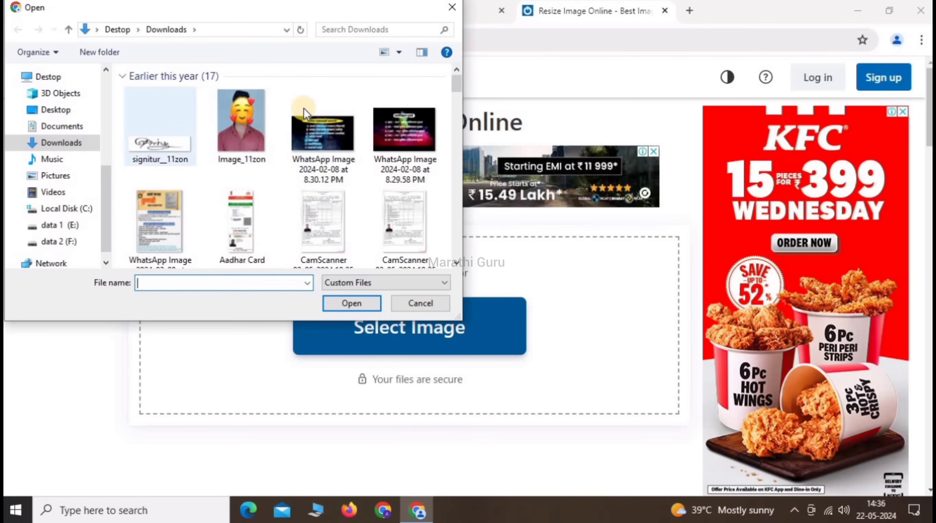
pyautogui.click(238, 128)
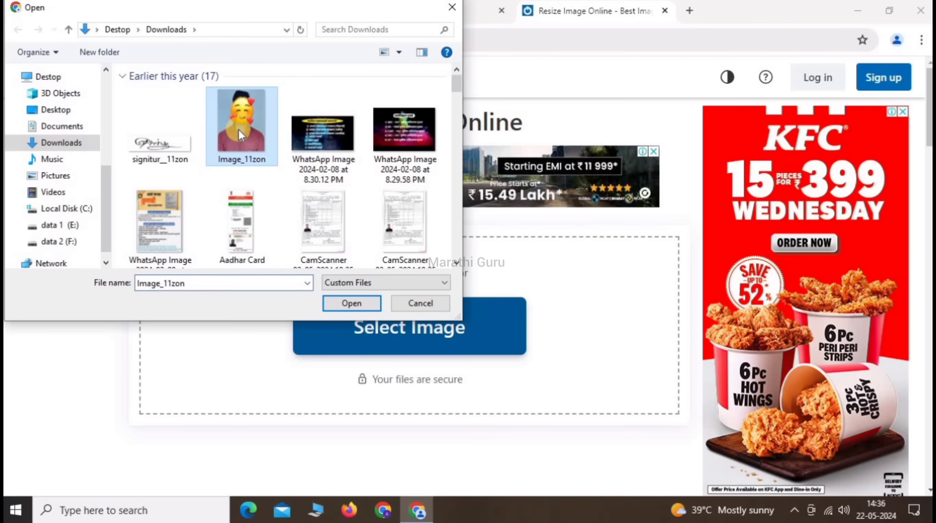
pyautogui.click(351, 303)
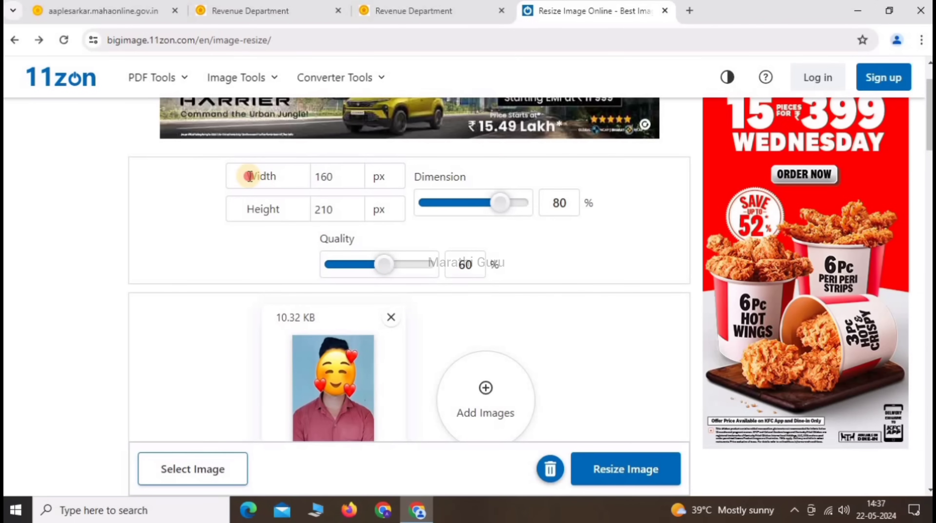
# Resize the photo to 160 px wide by 210 px high and check its new file size
pyautogui.moveTo(249, 176); pyautogui.dragTo(305, 191)
pyautogui.moveTo(247, 209); pyautogui.dragTo(288, 210)
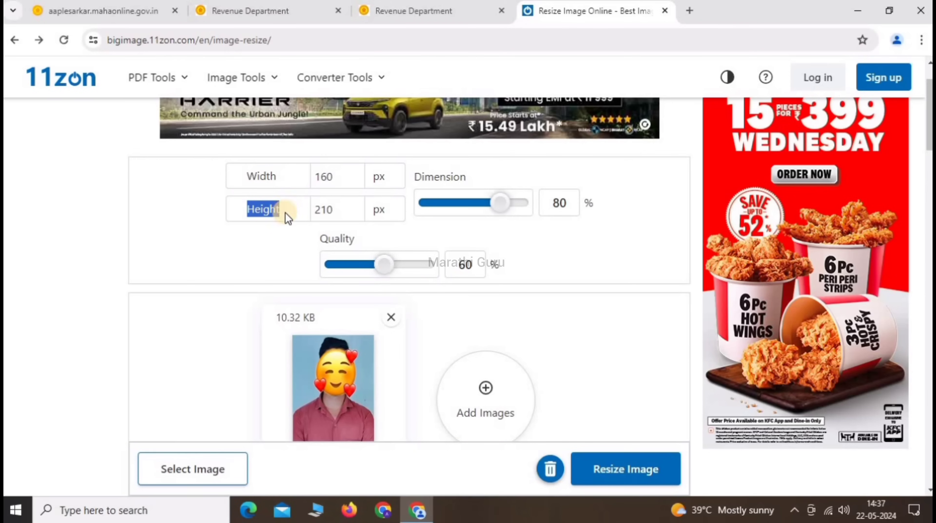
pyautogui.click(641, 473)
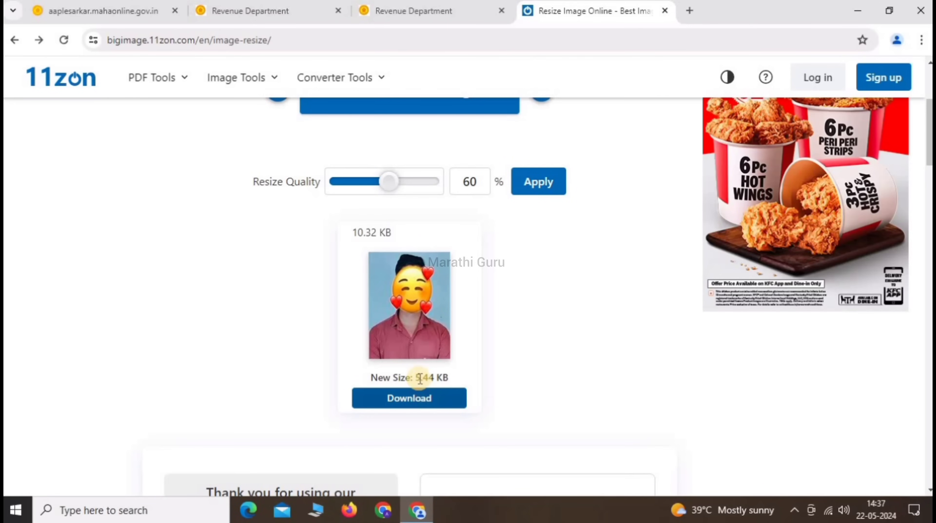
pyautogui.moveTo(417, 376); pyautogui.dragTo(457, 379)
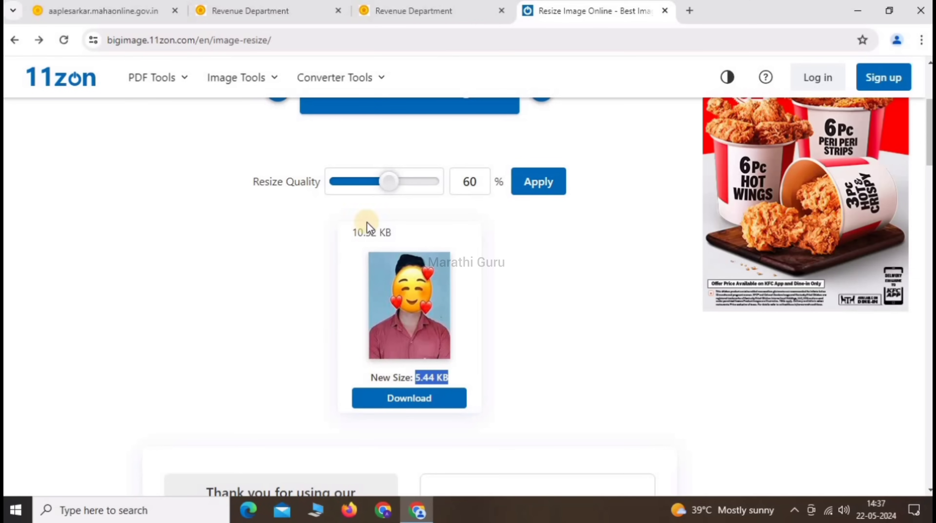
# Set the Resize Quality to 100%, apply it and check the photo's new file size
pyautogui.moveTo(387, 182); pyautogui.dragTo(432, 191)
pyautogui.click(539, 187)
pyautogui.click(536, 182)
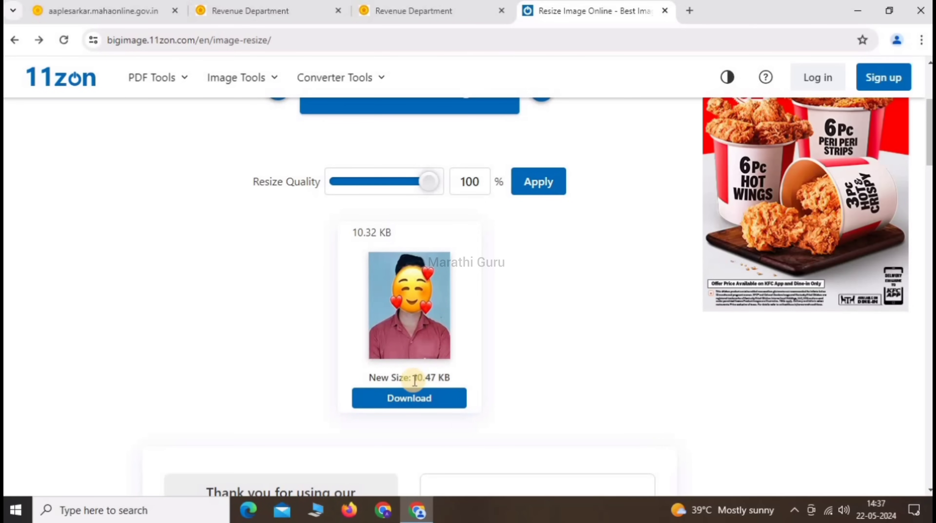
pyautogui.moveTo(413, 381); pyautogui.dragTo(457, 380)
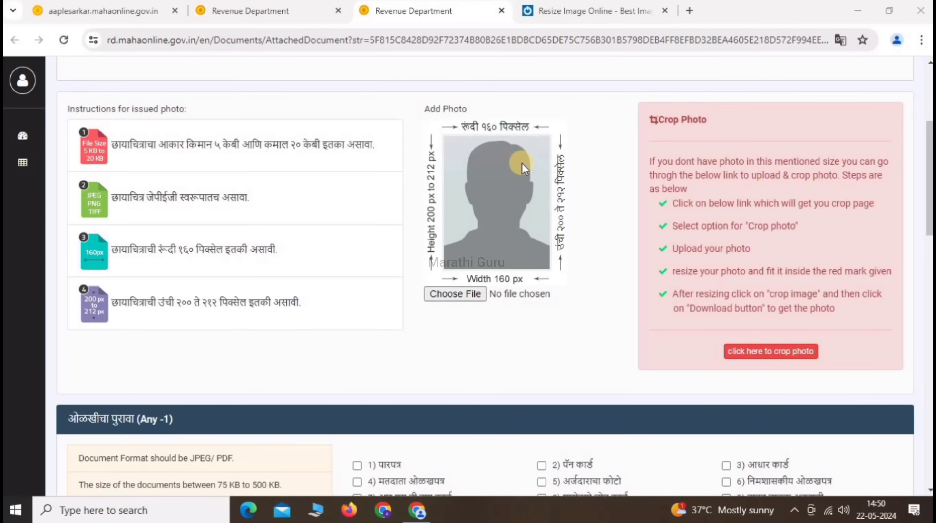
# Switch back to the Revenue Department document page and attach Image.jpg as the applicant's photo
pyautogui.click(450, 294)
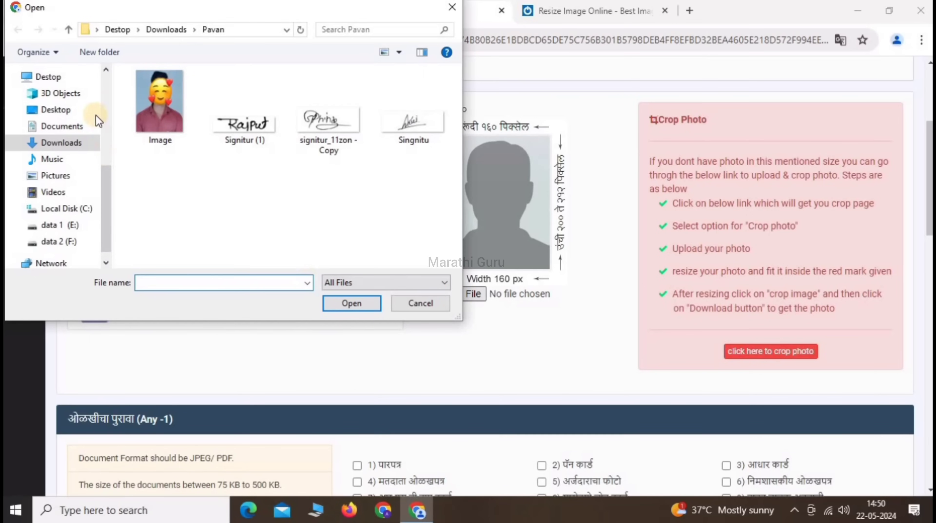
pyautogui.click(157, 102)
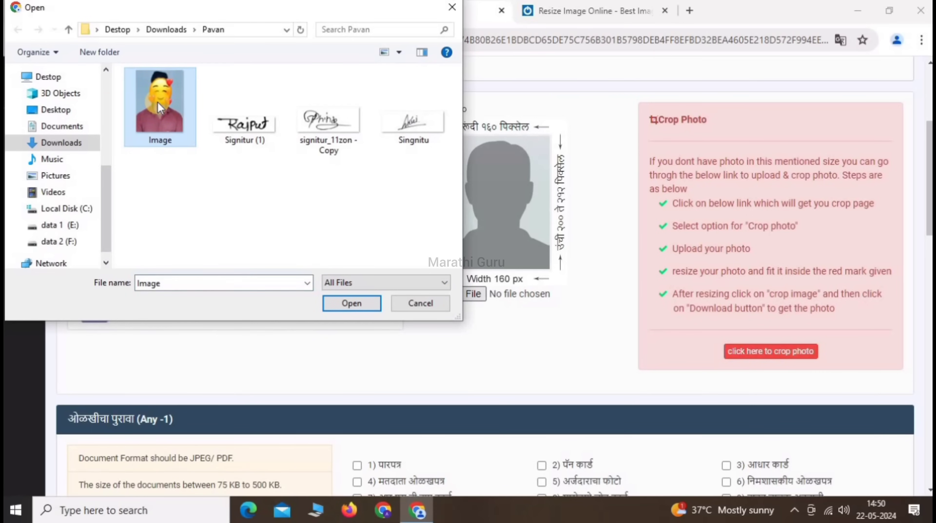
pyautogui.click(346, 302)
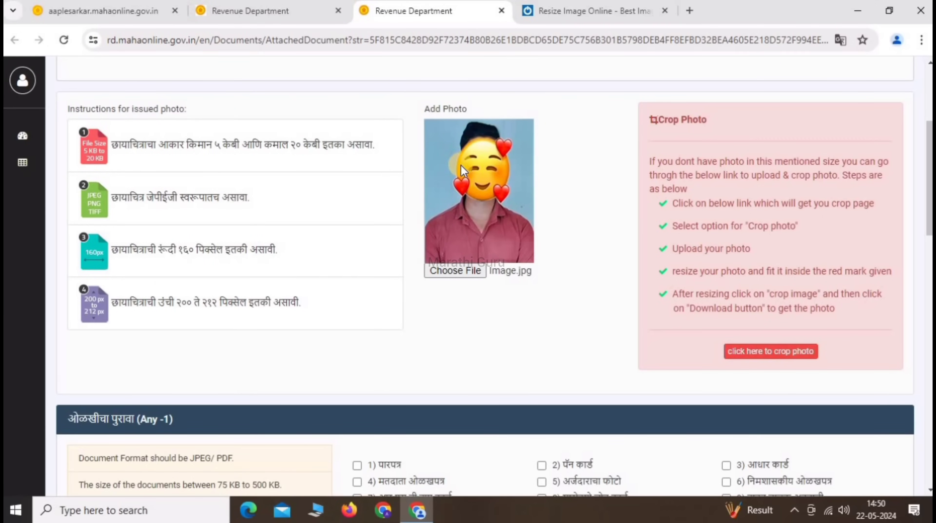
# Check the ओळखीचा पुरावा format and size requirements, and select आधार कार्ड with the Upload File option
pyautogui.scroll(-6, 446, 183)
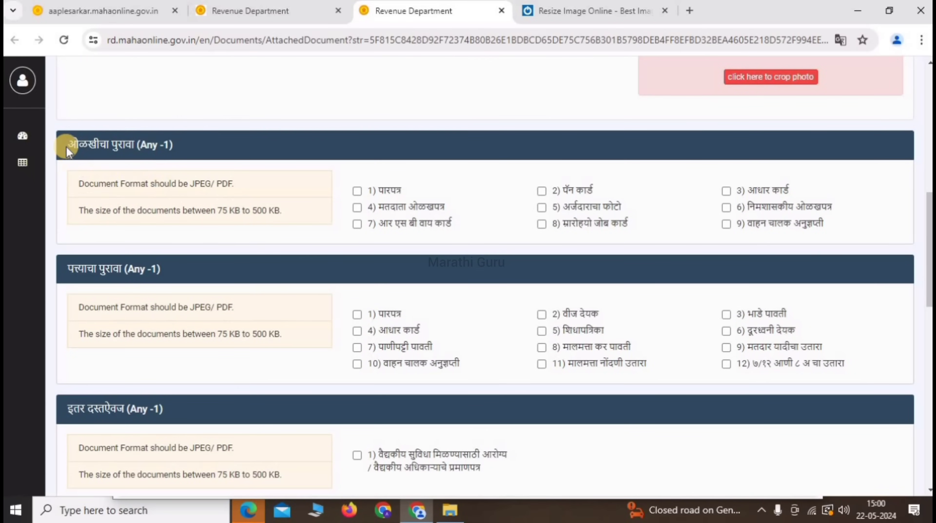
pyautogui.moveTo(67, 144); pyautogui.dragTo(134, 144)
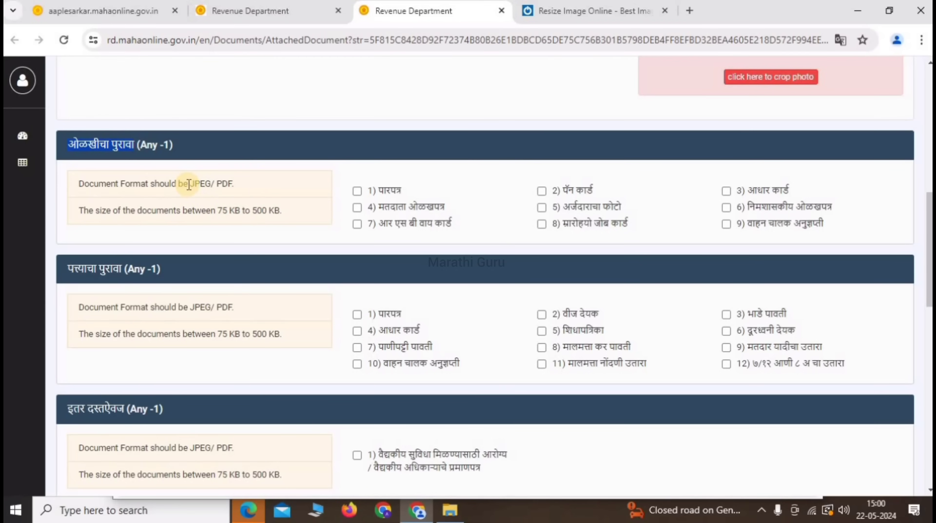
pyautogui.moveTo(188, 184); pyautogui.dragTo(222, 184)
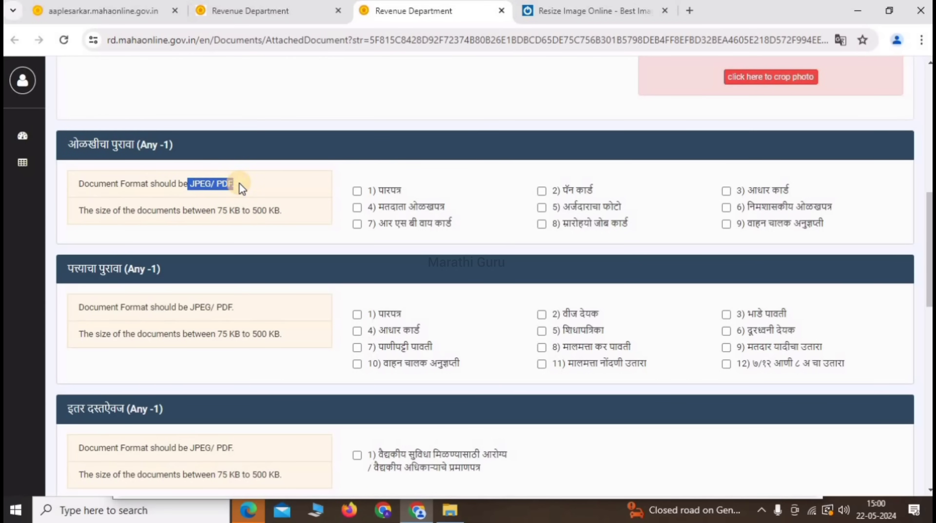
pyautogui.moveTo(216, 210); pyautogui.dragTo(290, 213)
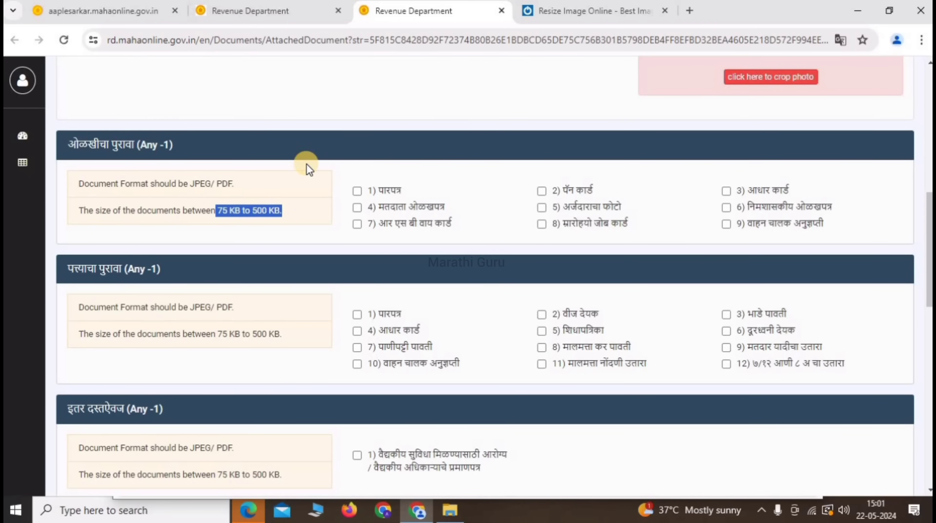
pyautogui.click(752, 195)
pyautogui.moveTo(752, 194); pyautogui.dragTo(792, 194)
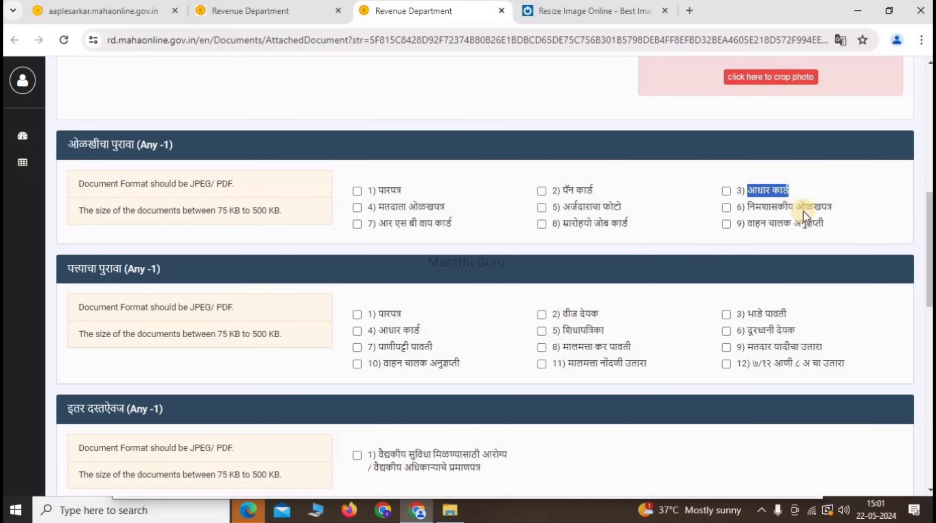
pyautogui.click(726, 190)
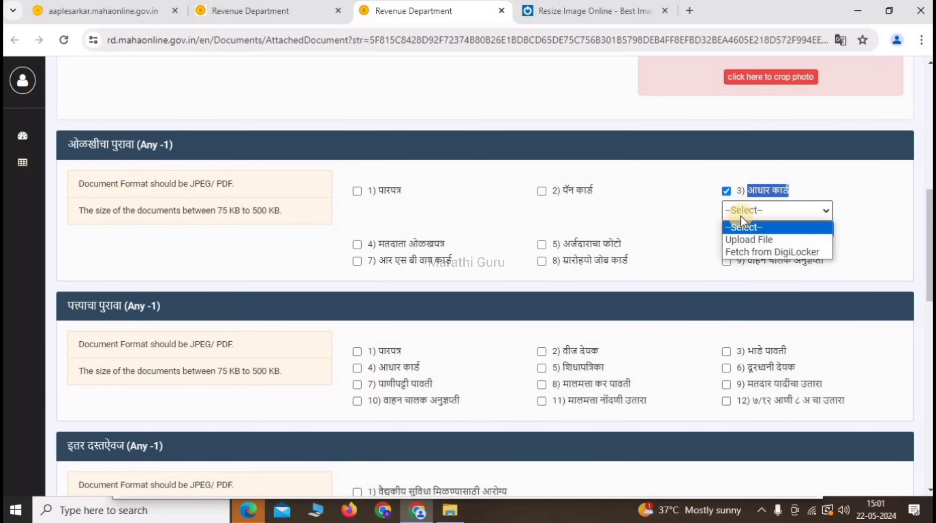
pyautogui.click(749, 239)
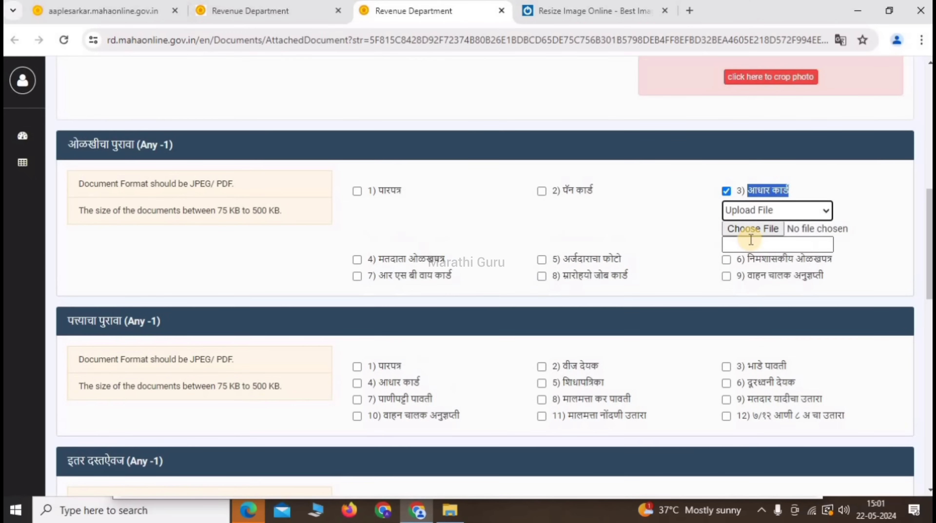
# Attach the file Aadhar Card.jpeg as the आधार कार्ड identity proof
pyautogui.click(749, 232)
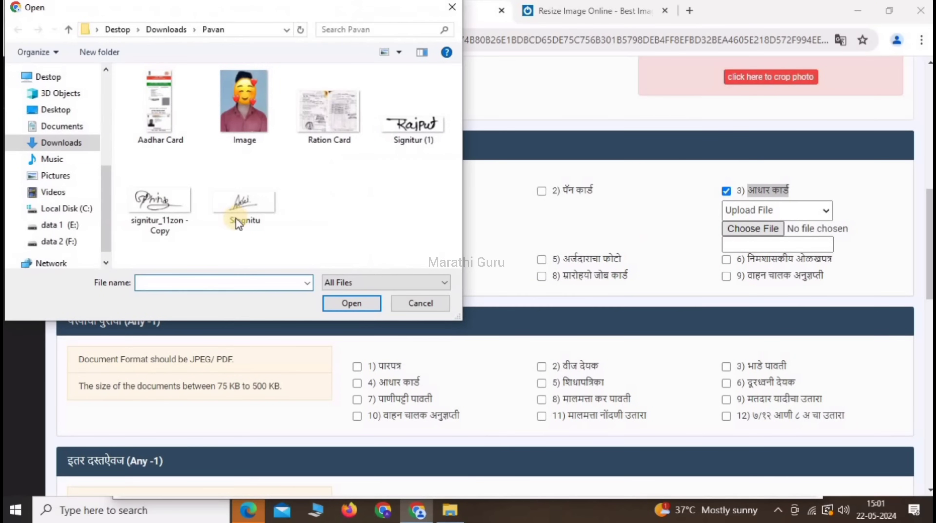
pyautogui.click(162, 116)
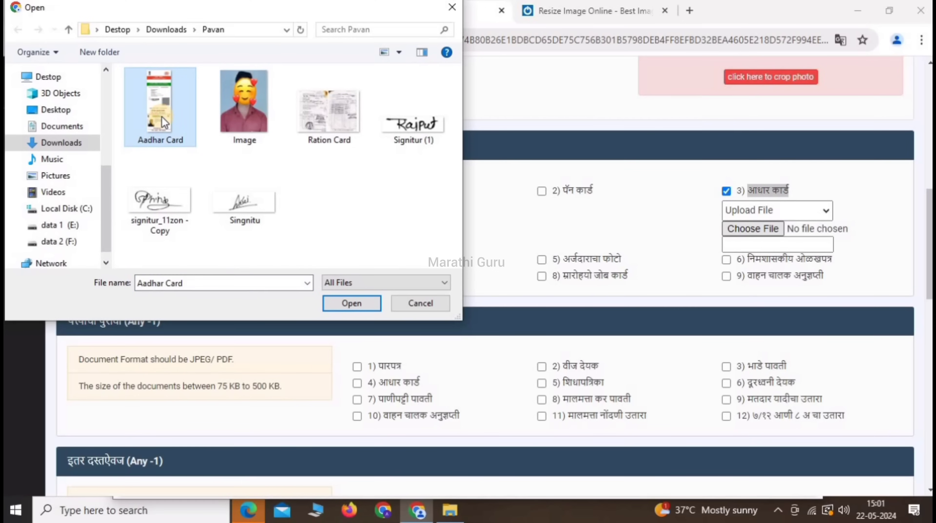
pyautogui.click(349, 303)
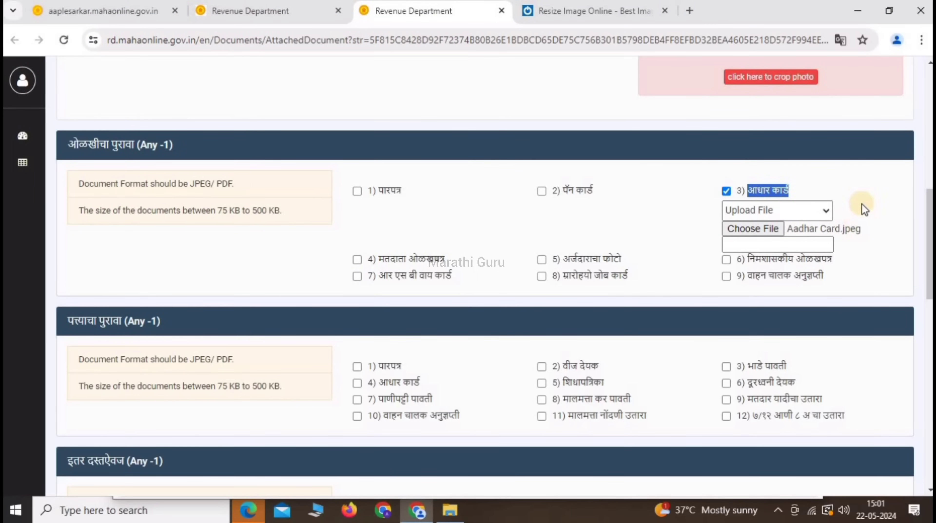
pyautogui.click(869, 223)
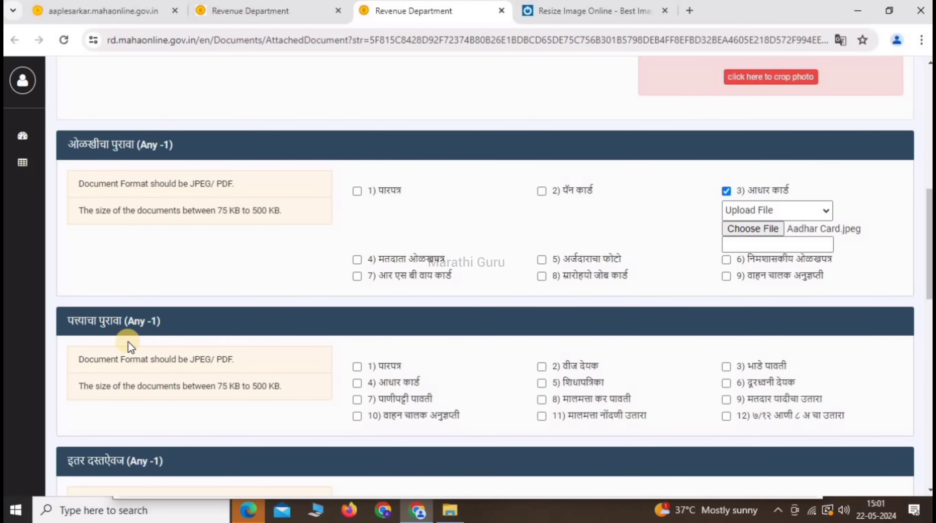
# Select शिधापत्रिका under पत्त्याचा पुरावा with the Upload File option and attach Ration Card.jpg as the address proof
pyautogui.moveTo(65, 321); pyautogui.dragTo(136, 317)
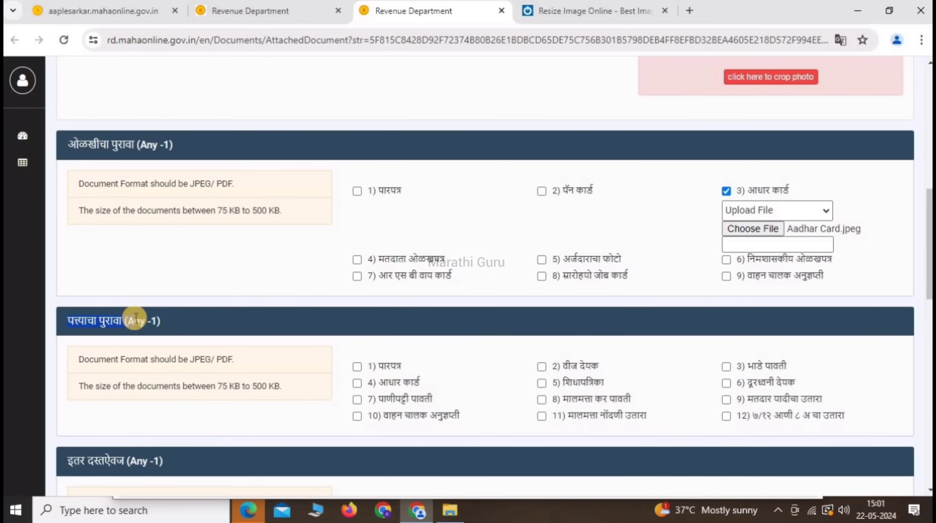
pyautogui.moveTo(554, 378); pyautogui.dragTo(618, 382)
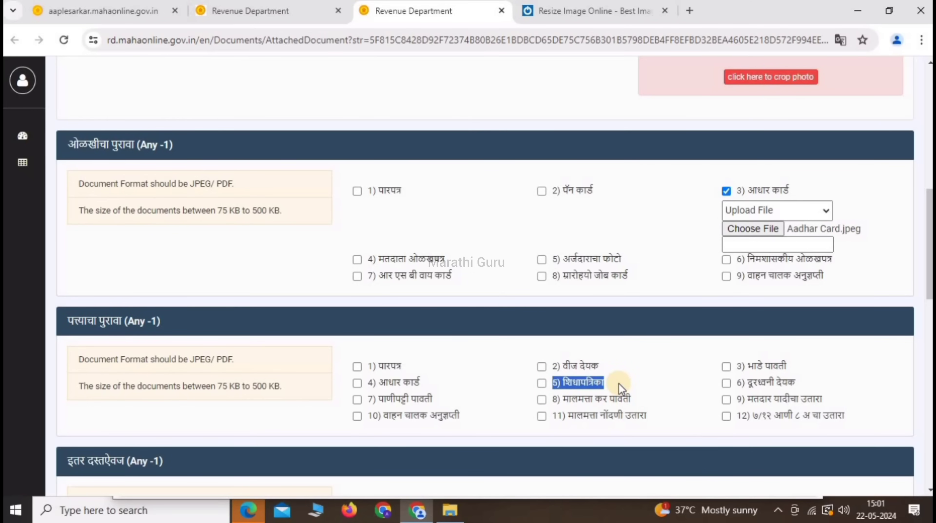
pyautogui.click(541, 383)
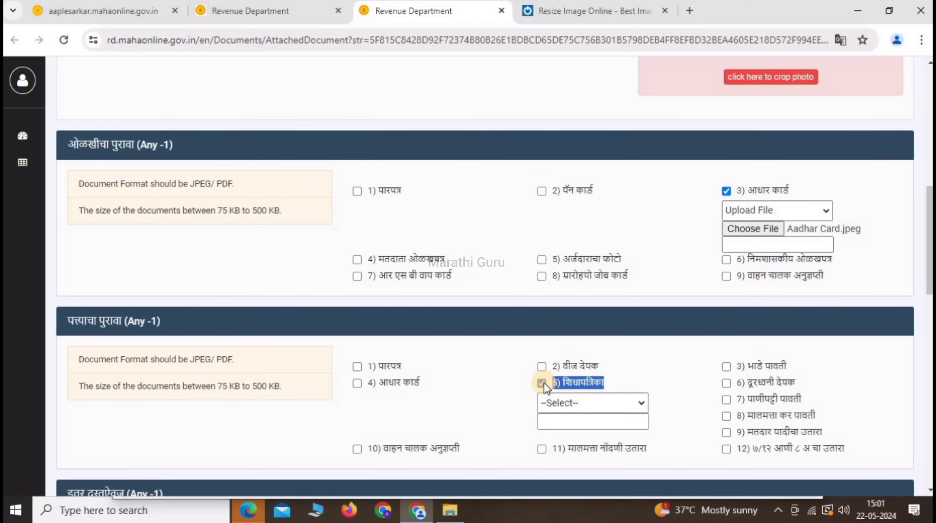
pyautogui.click(573, 404)
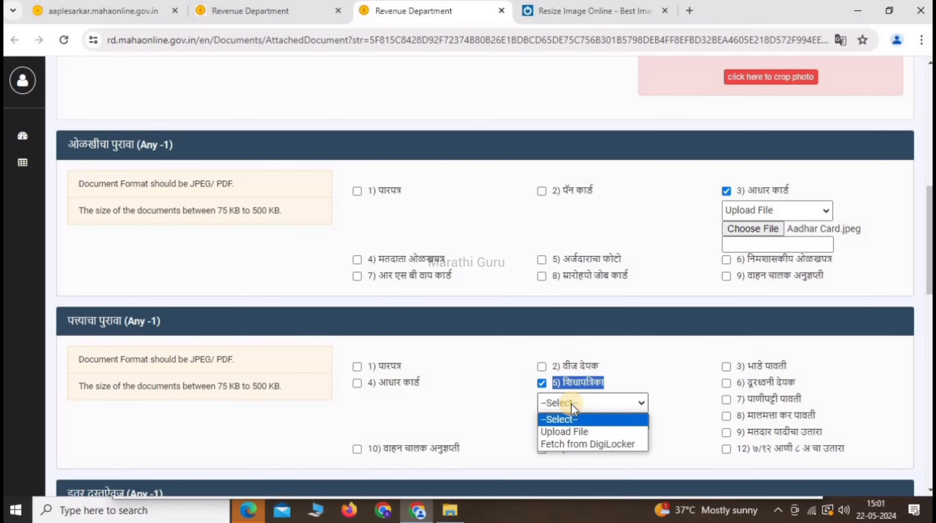
pyautogui.click(575, 434)
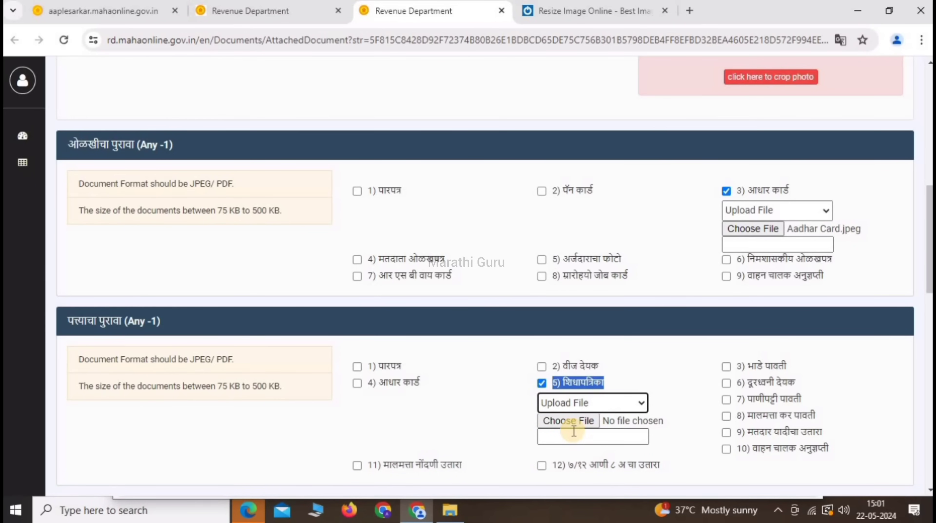
pyautogui.click(562, 422)
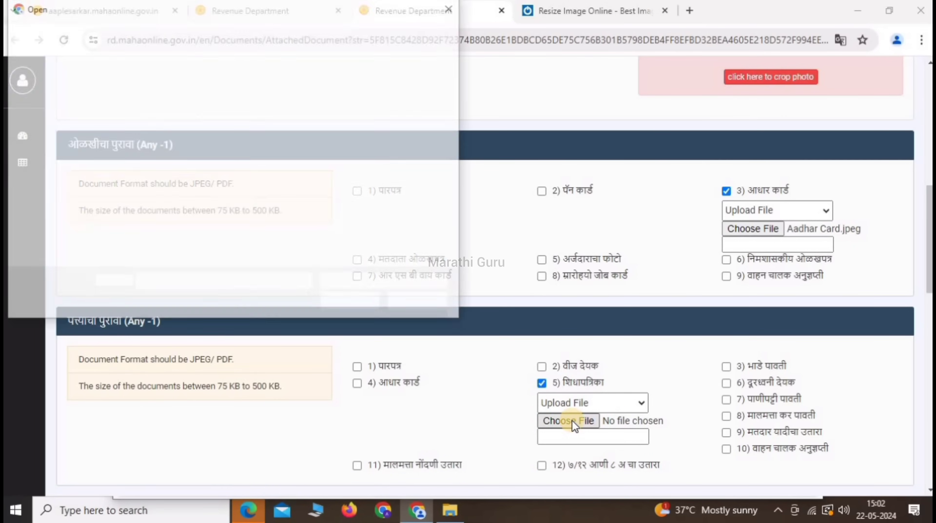
pyautogui.click(334, 115)
pyautogui.click(356, 301)
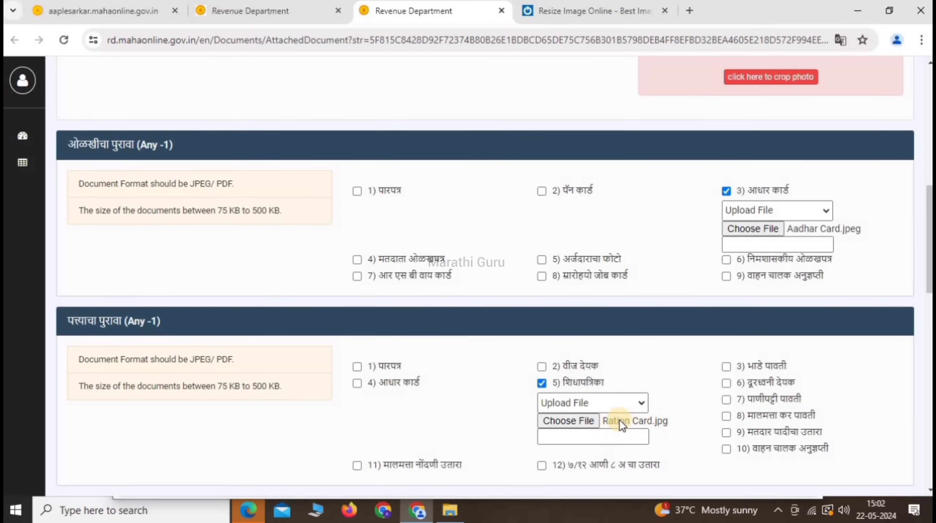
# Check the इतर दस्तऐवज requirement, and switch to the image viewer to read the blank income self-declaration form
pyautogui.scroll(-5, 391, 390)
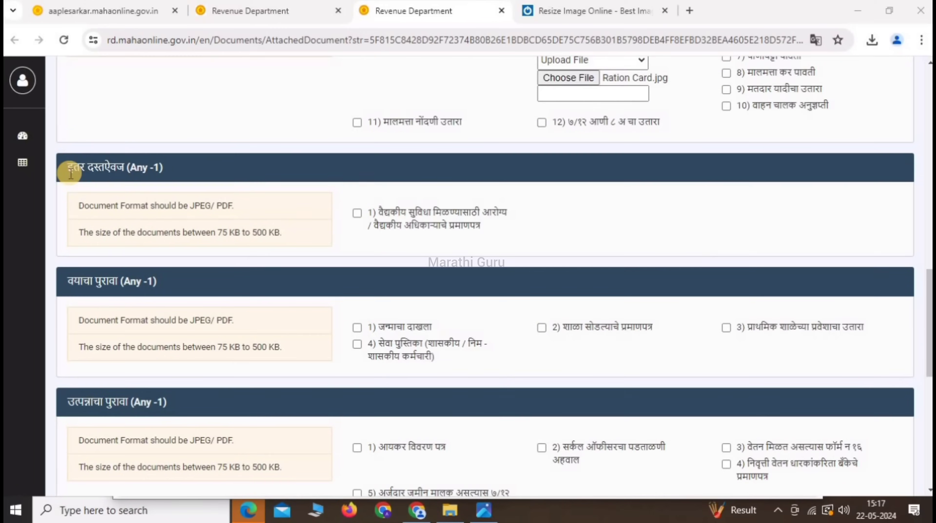
pyautogui.moveTo(70, 173); pyautogui.dragTo(124, 168)
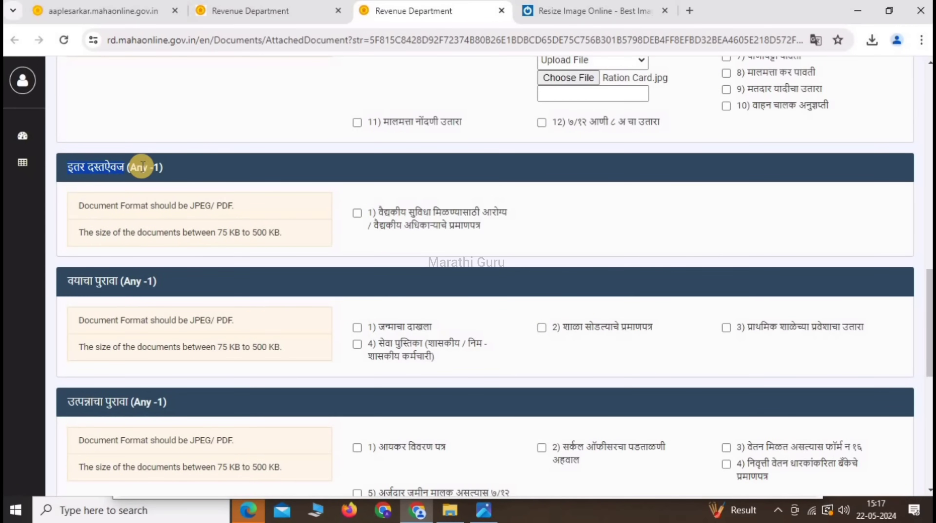
pyautogui.moveTo(378, 208); pyautogui.dragTo(490, 230)
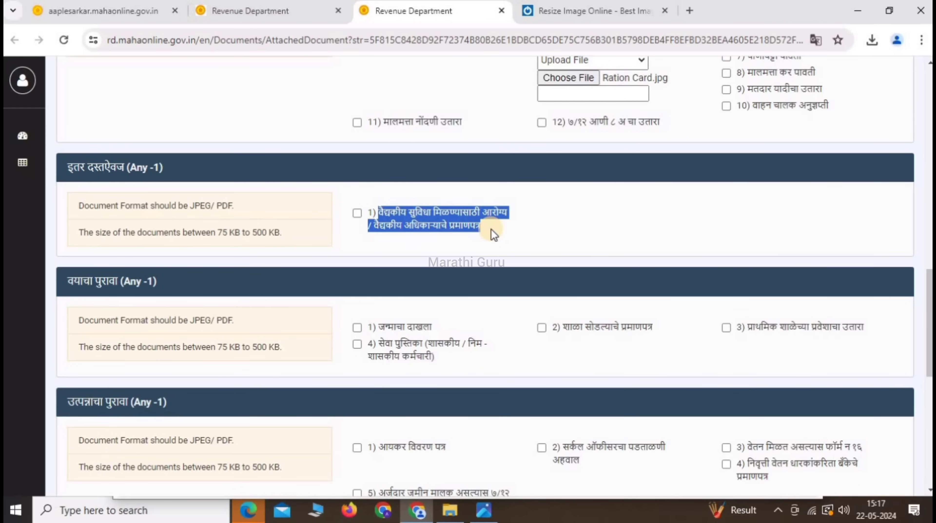
pyautogui.click(484, 509)
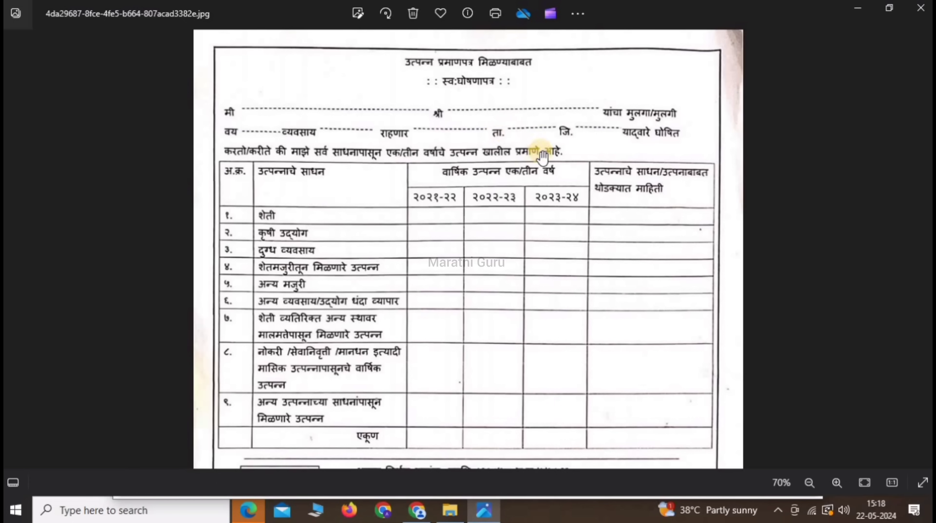
pyautogui.scroll(-2, 460, 237)
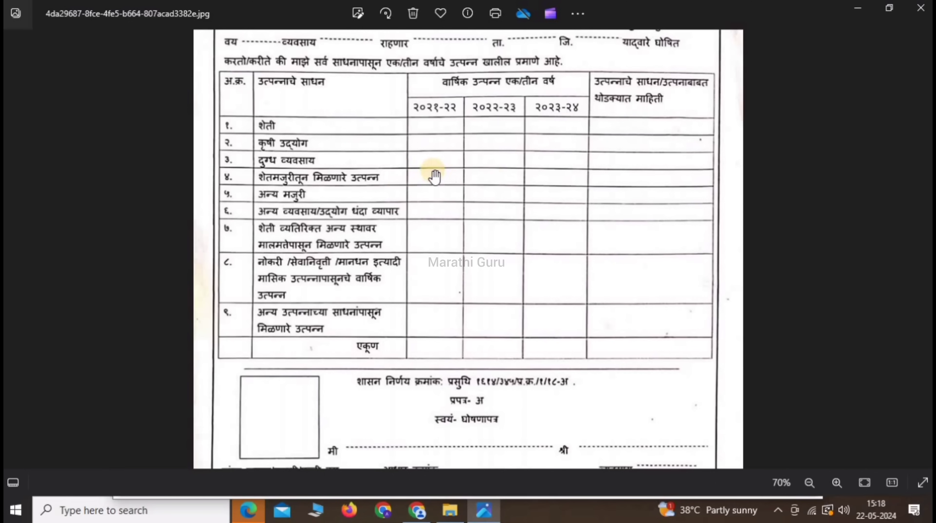
pyautogui.click(496, 208)
pyautogui.moveTo(497, 213); pyautogui.dragTo(522, 17)
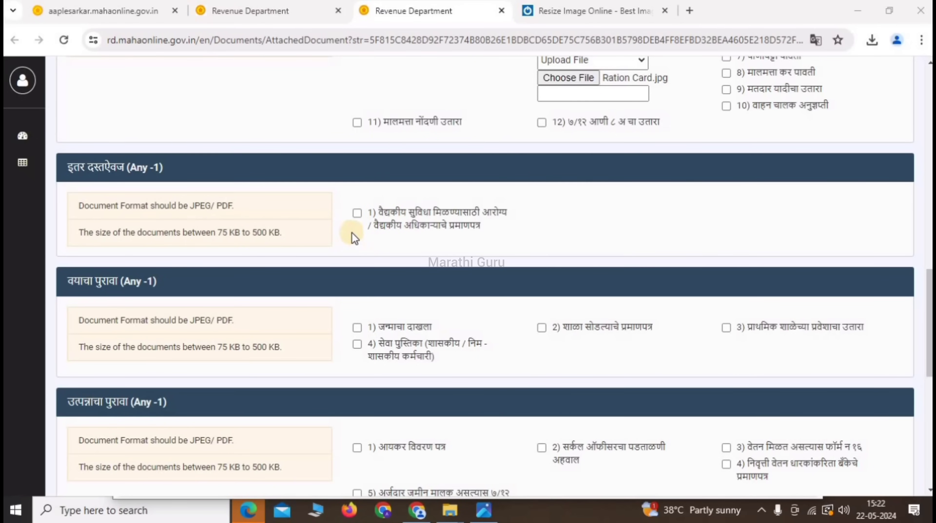
# Select the medical officer certificate under इतर दस्तऐवज with the Upload File option and attach Self Declearation.jpg
pyautogui.click(356, 214)
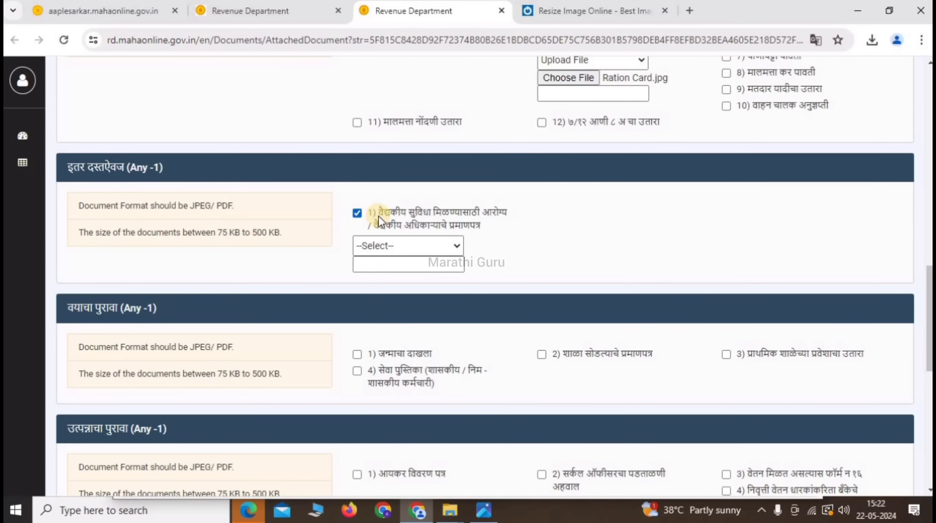
pyautogui.click(381, 245)
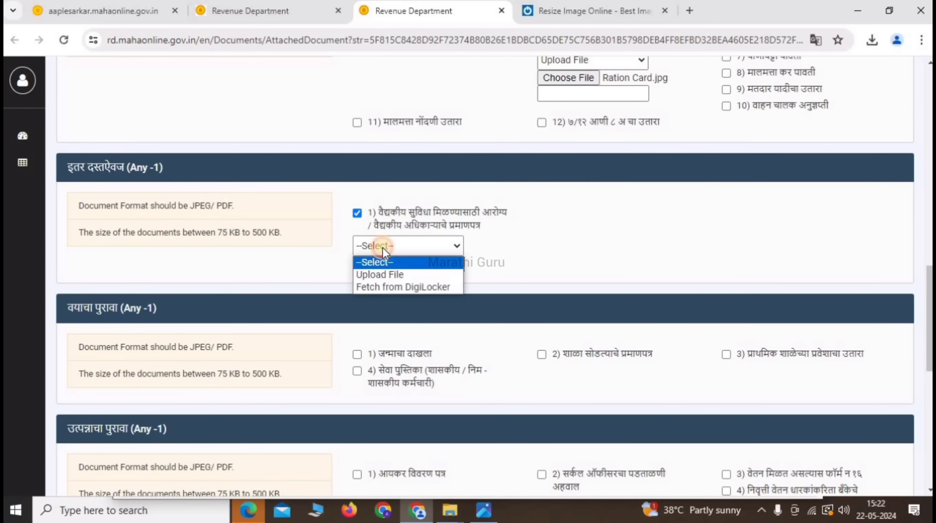
pyautogui.click(375, 275)
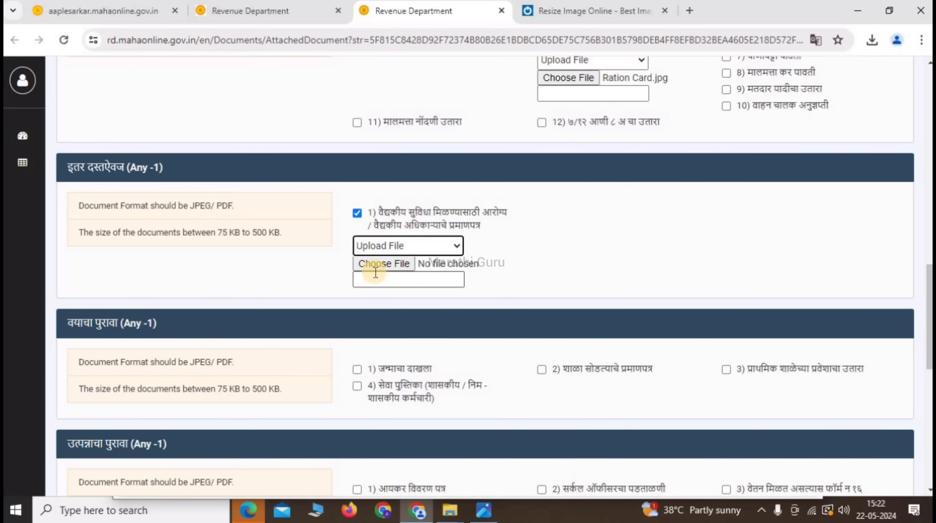
pyautogui.click(383, 267)
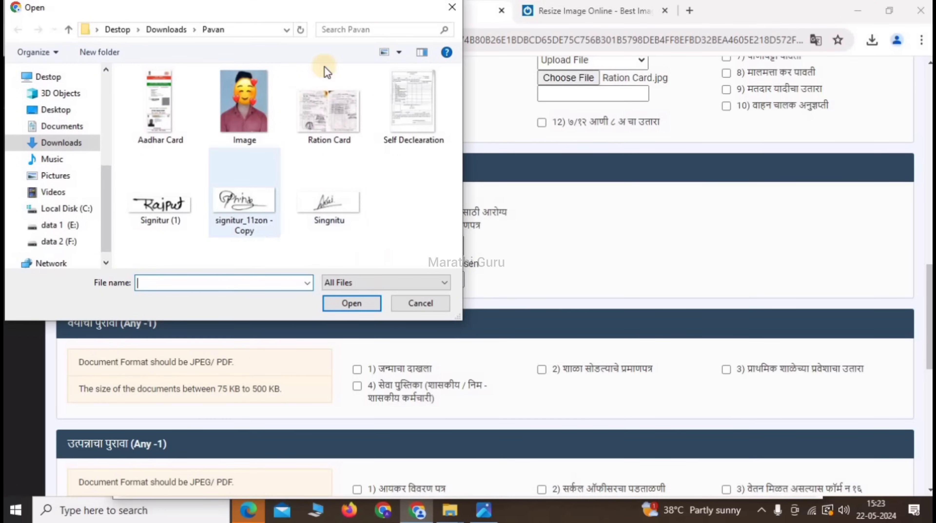
pyautogui.click(411, 112)
pyautogui.click(352, 303)
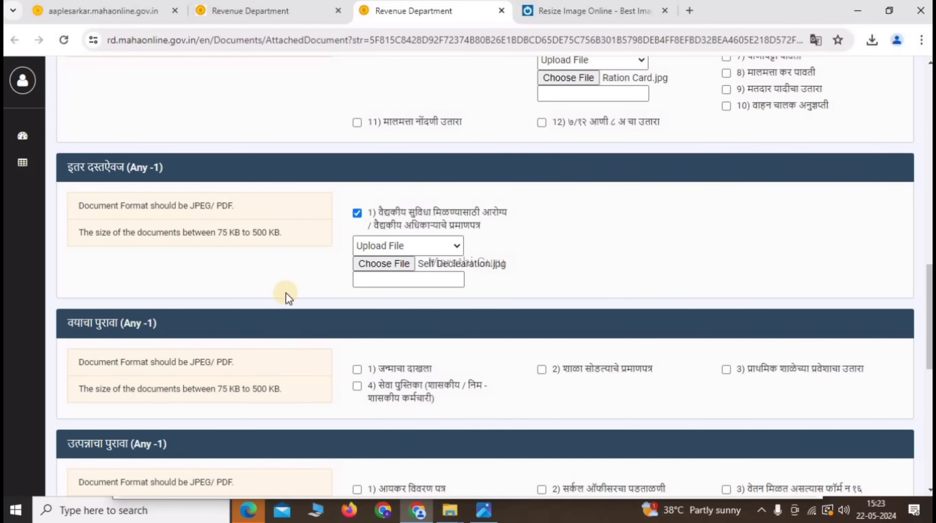
# Examine the वयाचा पुरावा options and compare that section with the इतर दस्तऐवज section
pyautogui.moveTo(68, 323); pyautogui.dragTo(130, 325)
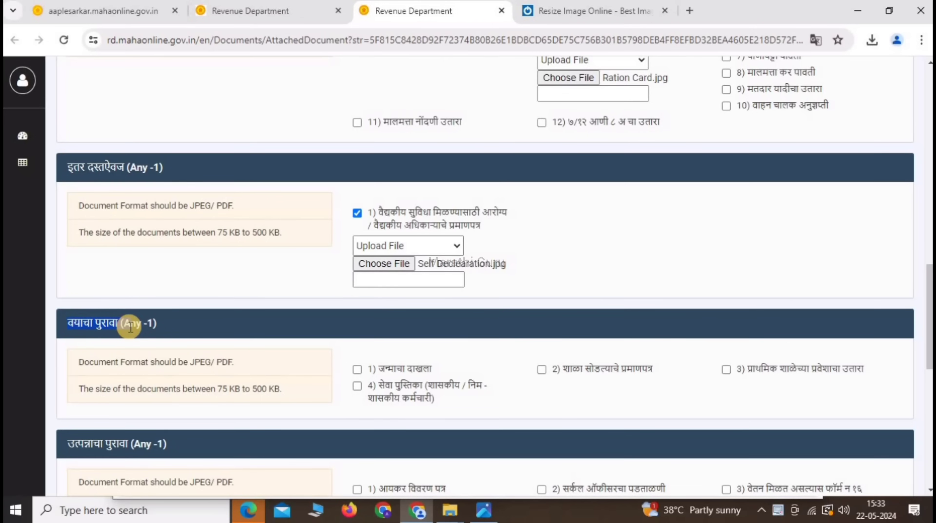
pyautogui.moveTo(379, 368); pyautogui.dragTo(432, 369)
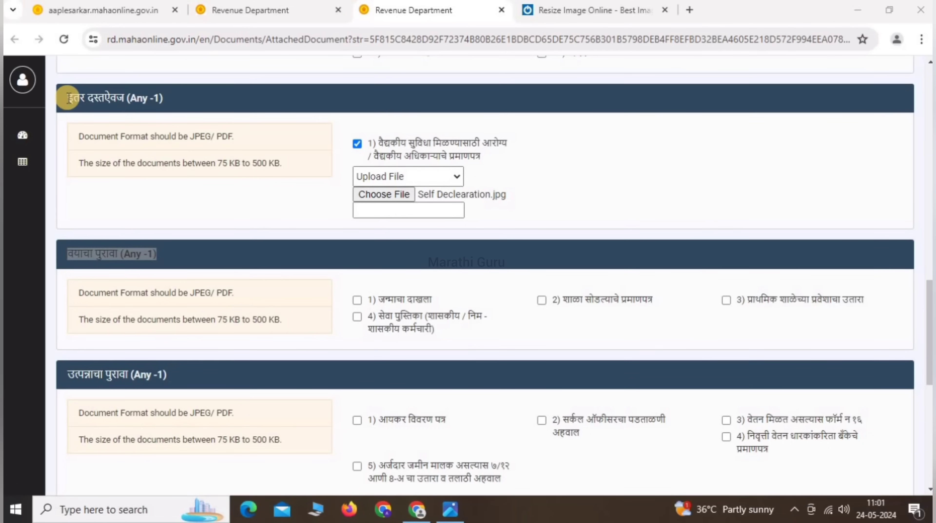
pyautogui.moveTo(67, 98); pyautogui.dragTo(179, 98)
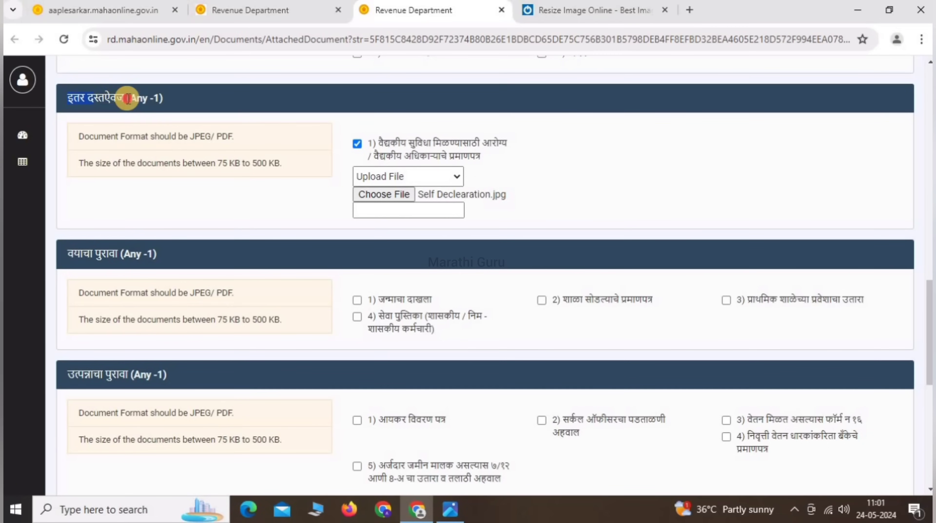
pyautogui.moveTo(67, 254); pyautogui.dragTo(159, 253)
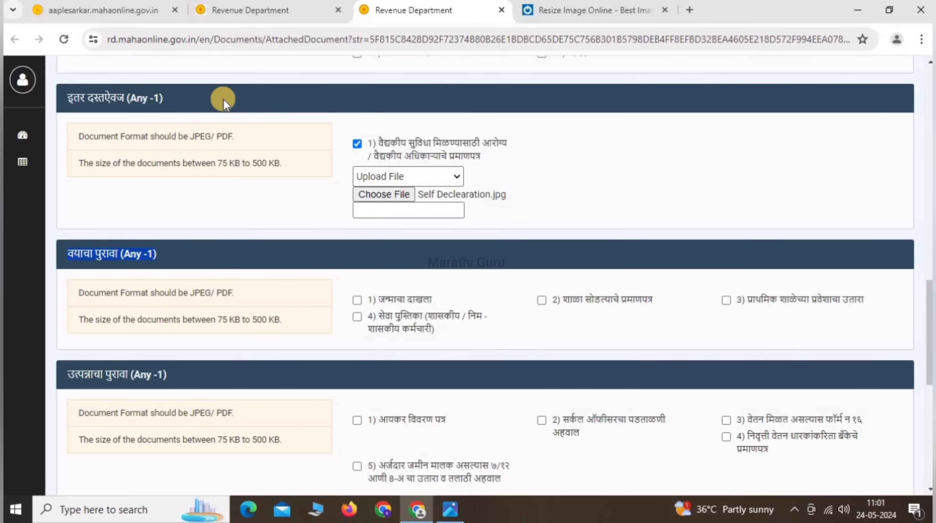
pyautogui.moveTo(68, 100); pyautogui.dragTo(154, 105)
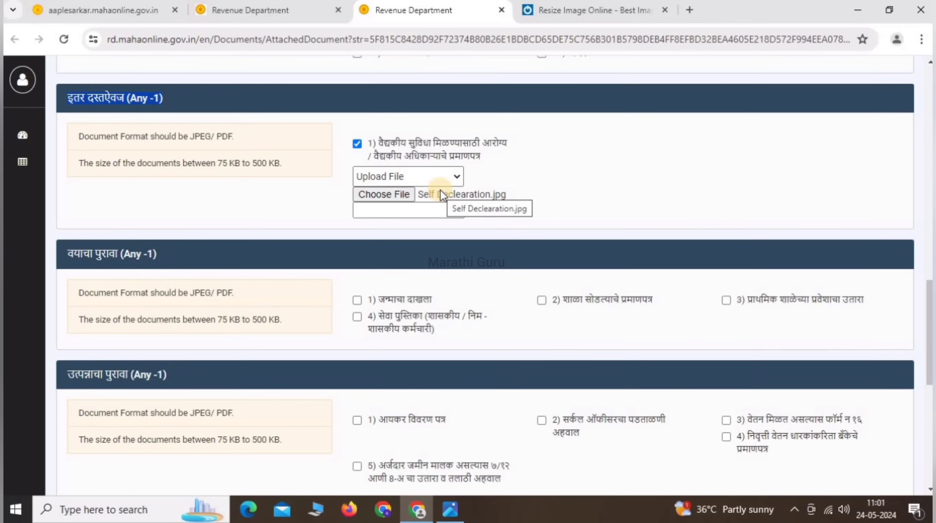
pyautogui.moveTo(68, 253); pyautogui.dragTo(138, 254)
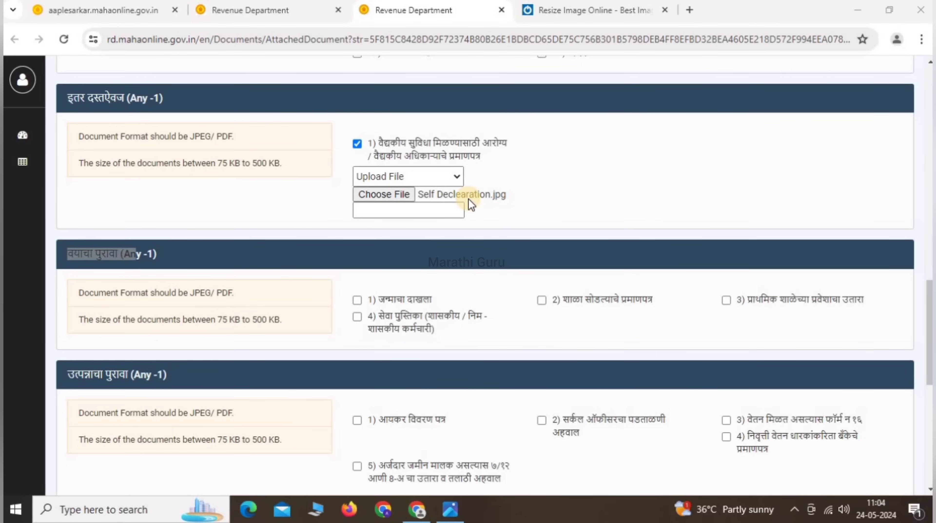
pyautogui.click(106, 254)
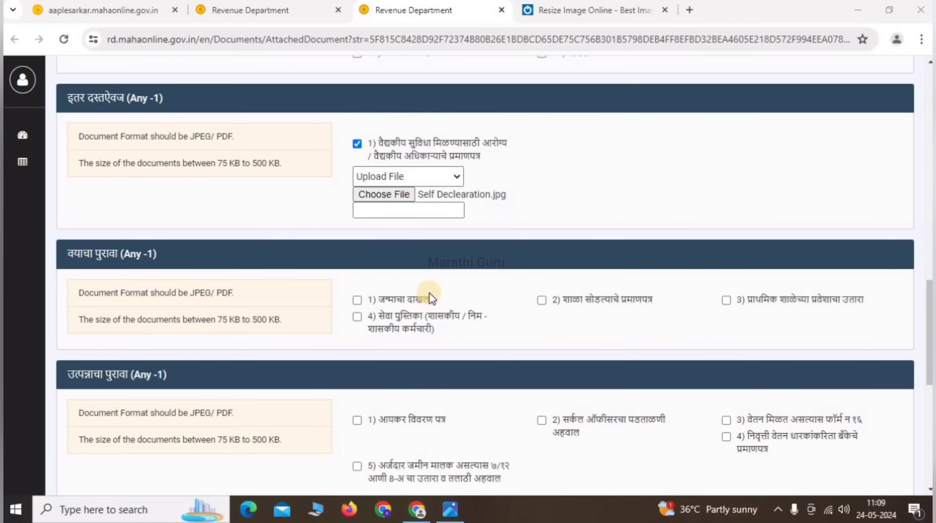
# Examine the उत्पन्नाचा पुरावा options, including the ७/१२, 8-अ and तलाठी अहवाल entry, and read the self-declaration form in the image viewer
pyautogui.scroll(-6, 429, 292)
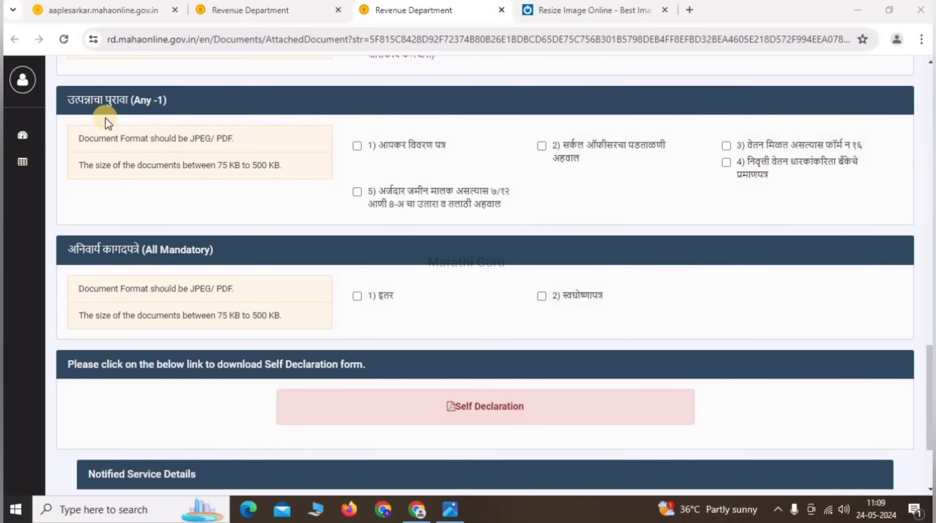
pyautogui.moveTo(73, 98); pyautogui.dragTo(156, 99)
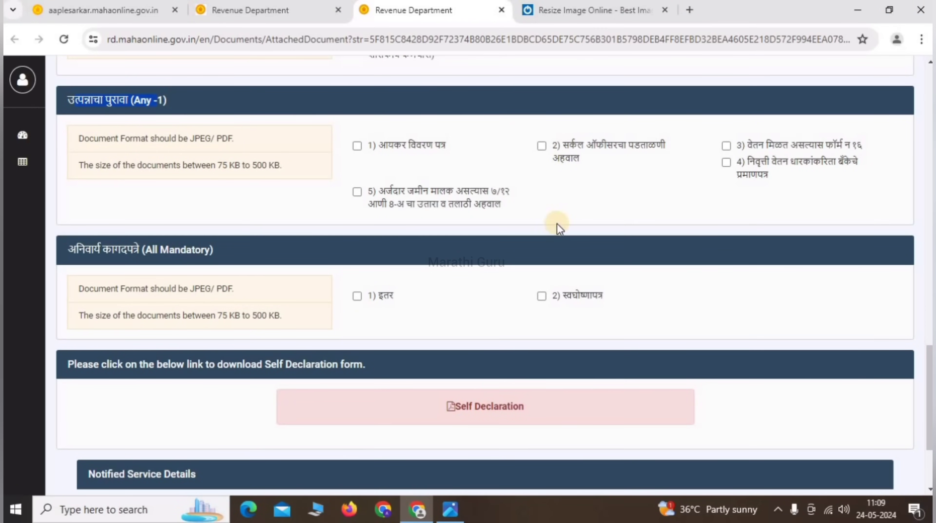
pyautogui.moveTo(386, 190); pyautogui.dragTo(508, 212)
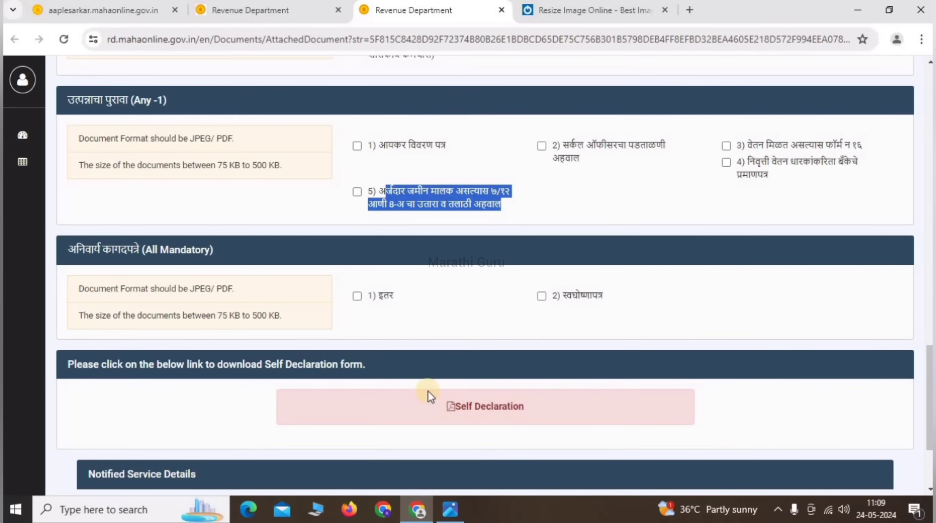
pyautogui.click(450, 509)
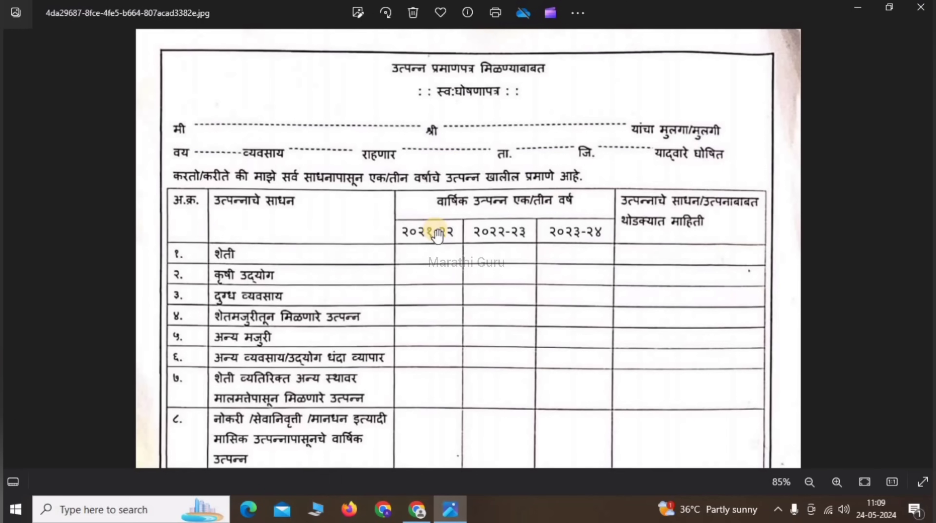
pyautogui.scroll(-3, 448, 238)
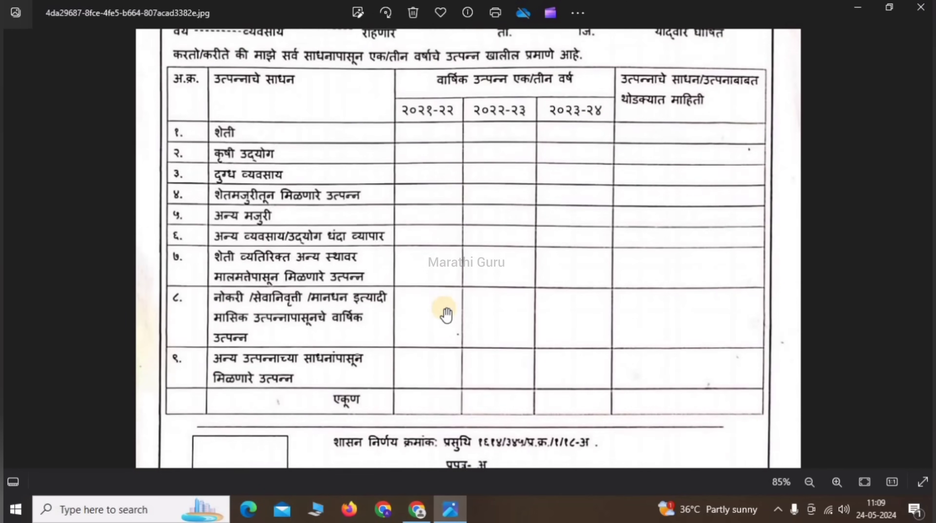
pyautogui.scroll(-4, 447, 252)
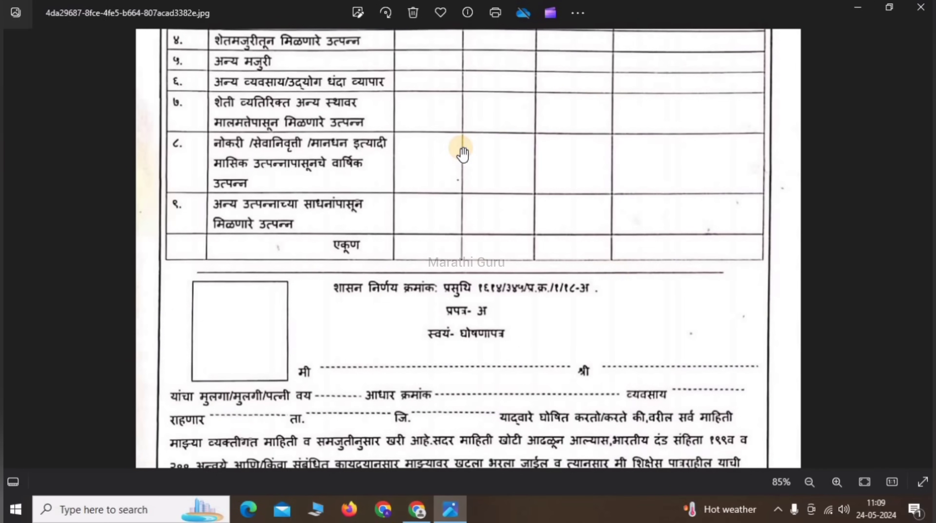
pyautogui.moveTo(447, 204); pyautogui.dragTo(513, 211)
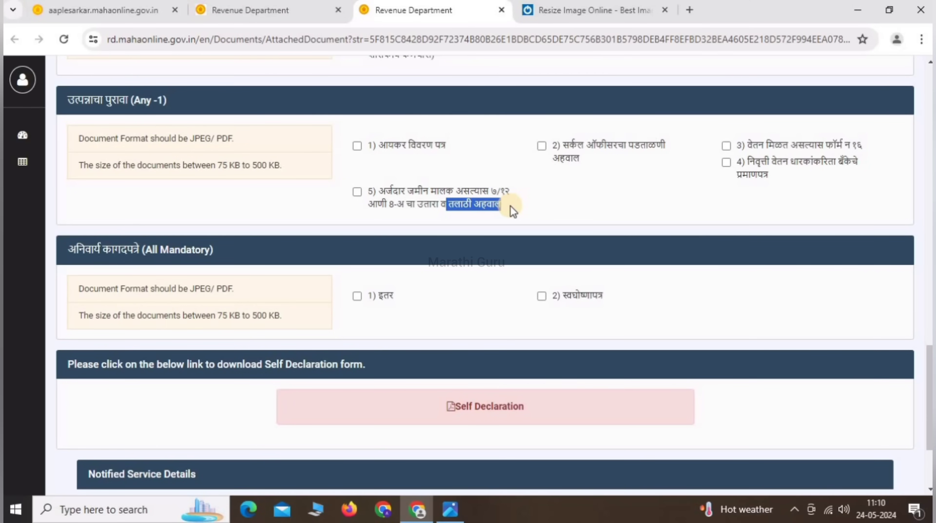
# Examine the two entries under अनिवार्य कागदपत्रे (All Mandatory), इतर and स्वघोषणापत्र
pyautogui.scroll(-4, 353, 227)
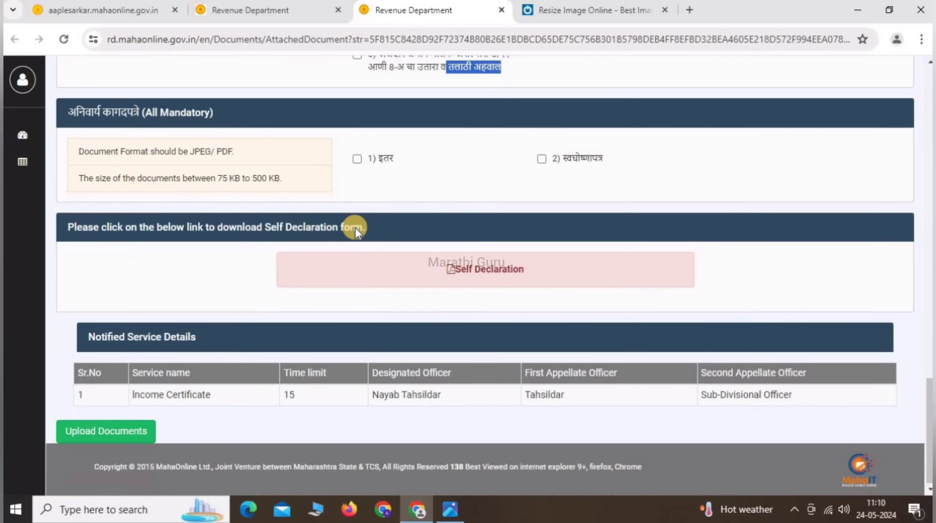
pyautogui.moveTo(67, 109); pyautogui.dragTo(142, 109)
pyautogui.click(385, 156)
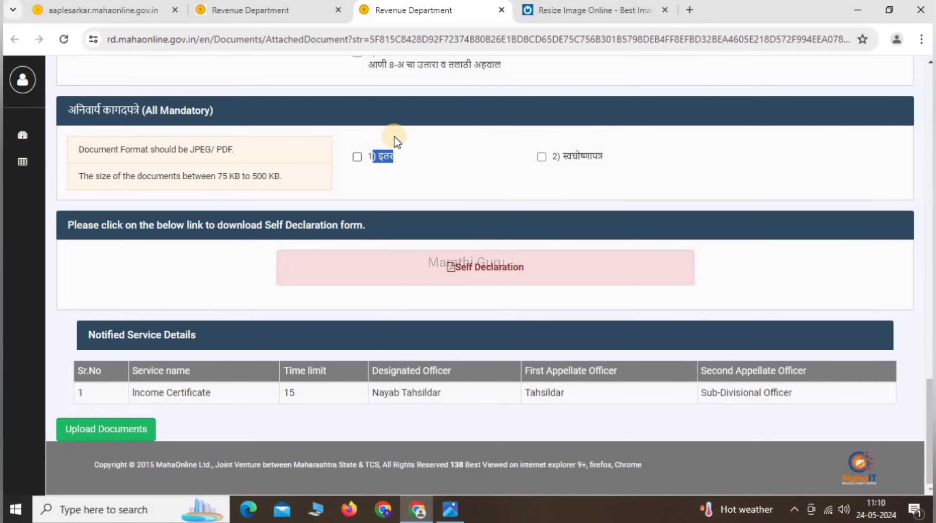
pyautogui.click(585, 163)
pyautogui.doubleClick(586, 162)
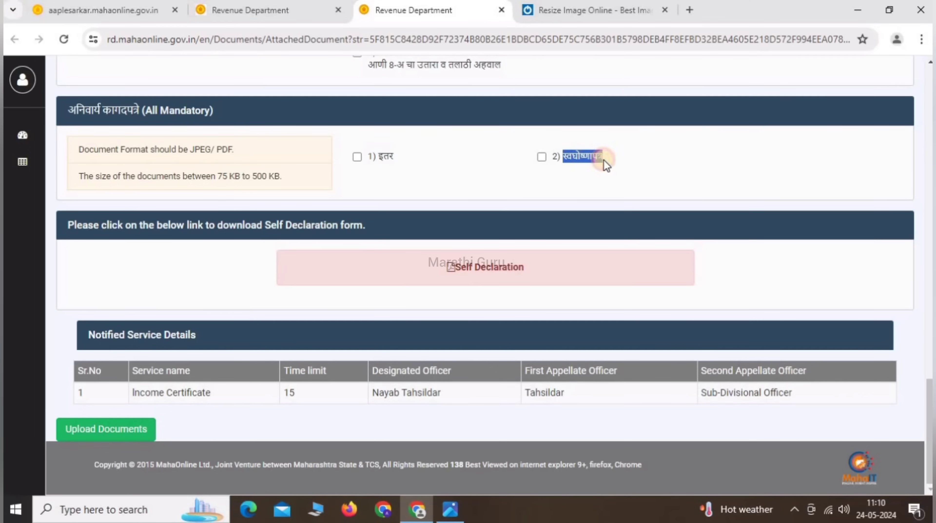
# Examine the self-declaration form in the image viewer and the matching स्वघोषणापत्र entry under अनिवार्य कागदपत्रे (All Mandatory)
pyautogui.click(450, 508)
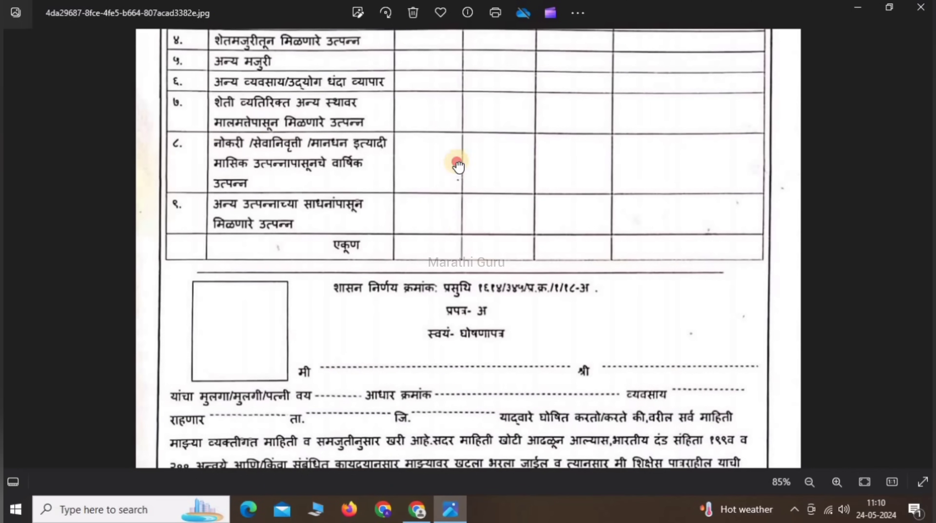
pyautogui.scroll(5, 455, 161)
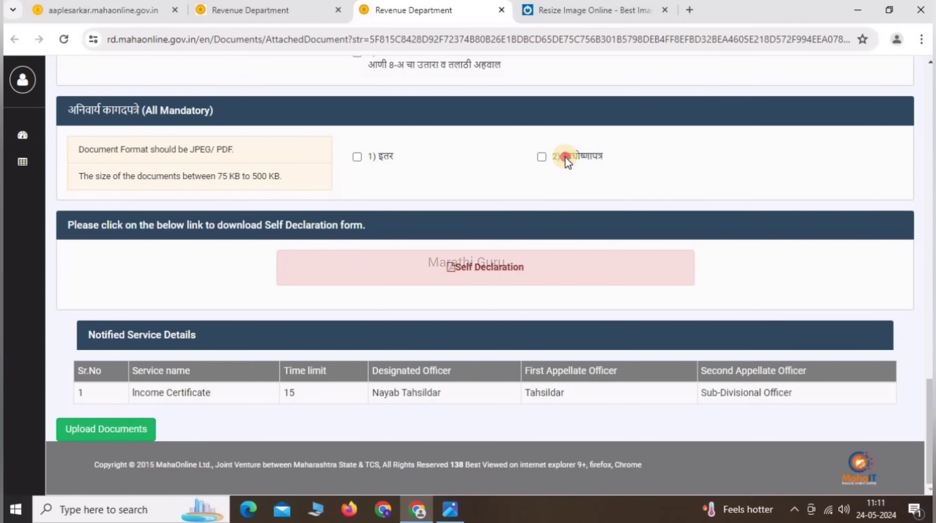
pyautogui.moveTo(563, 158); pyautogui.dragTo(608, 157)
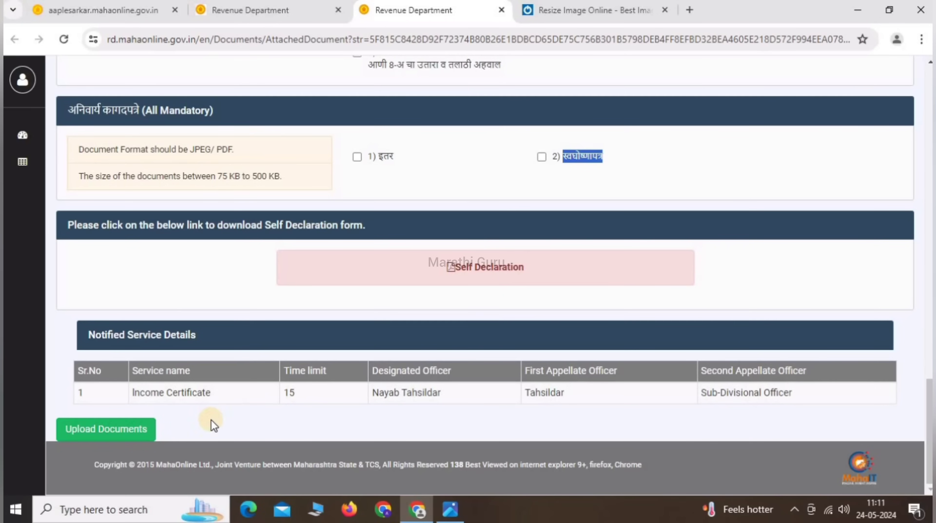
# Submit the attached documents for the Income Certificate application and proceed from the information message to the payment stage
pyautogui.click(105, 431)
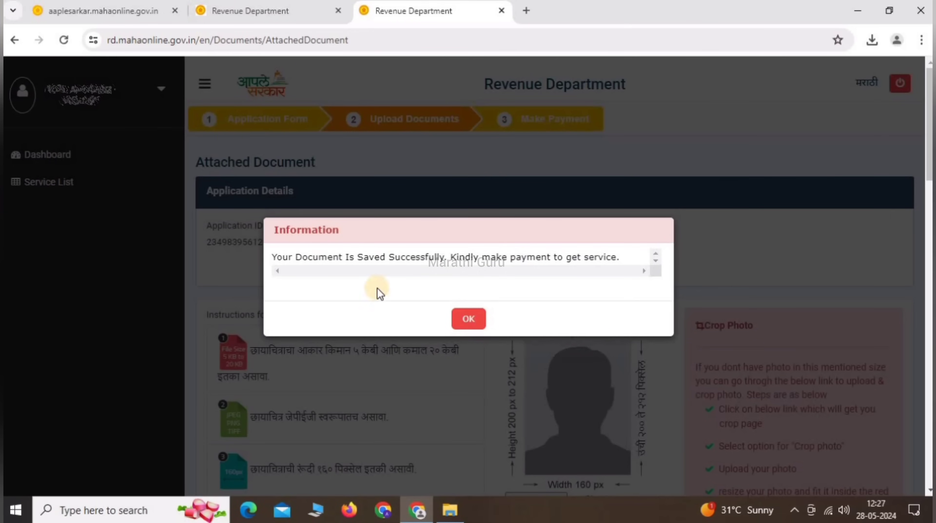
pyautogui.moveTo(357, 259); pyautogui.dragTo(446, 259)
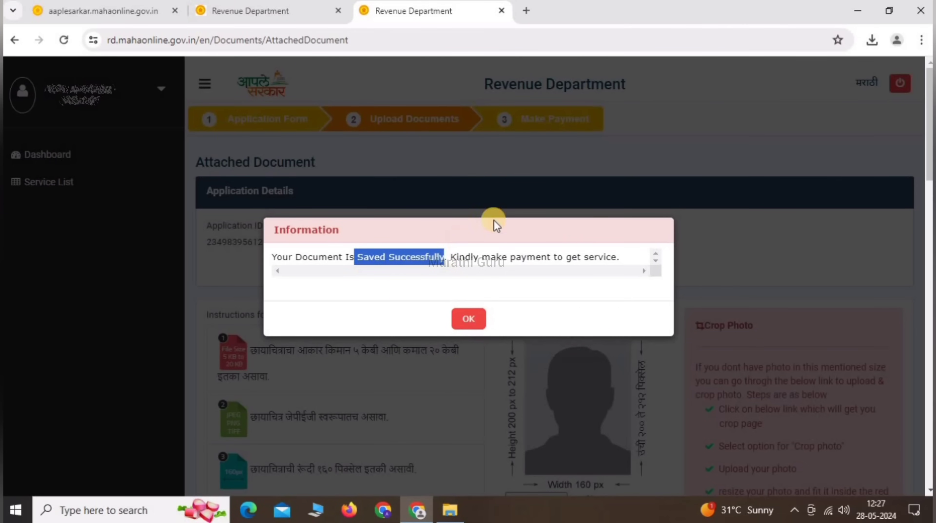
pyautogui.moveTo(510, 259); pyautogui.dragTo(553, 258)
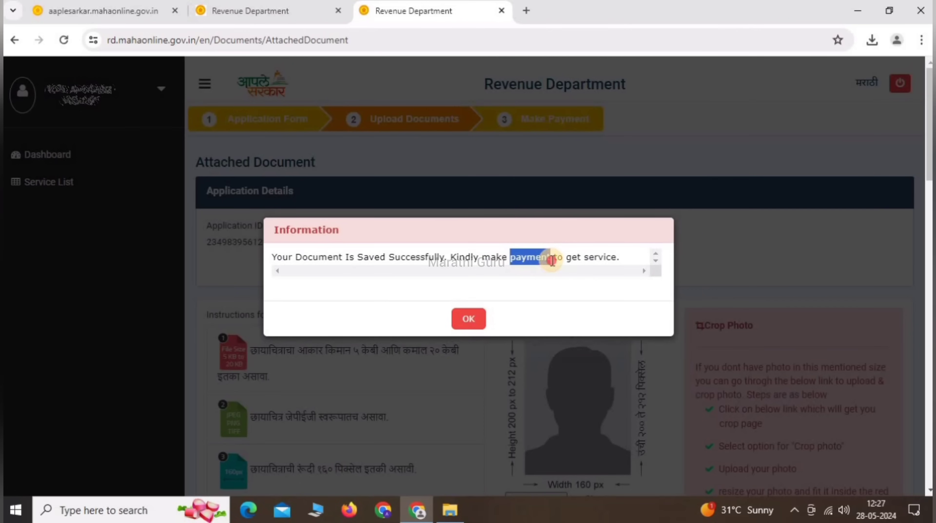
pyautogui.click(469, 321)
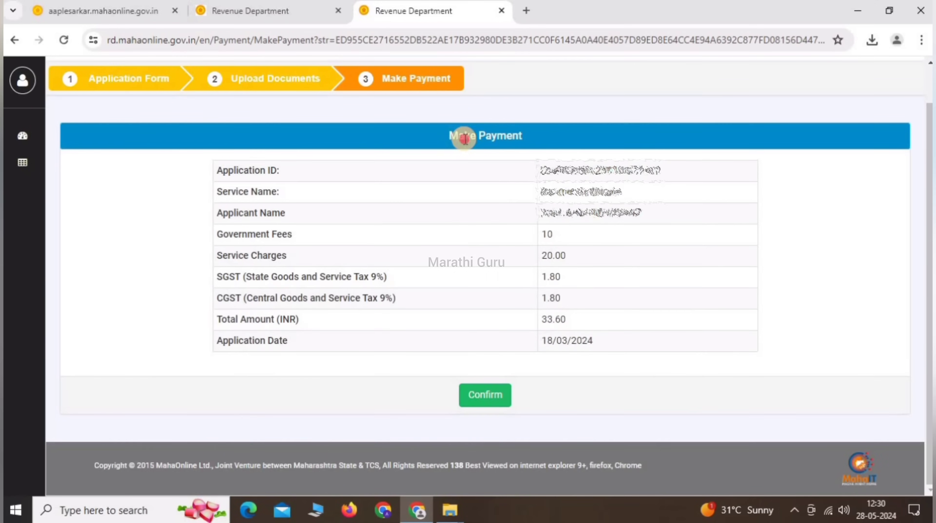
# Review the total amount on the Make Payment summary and confirm it to open the payment gateway
pyautogui.moveTo(449, 135); pyautogui.dragTo(529, 141)
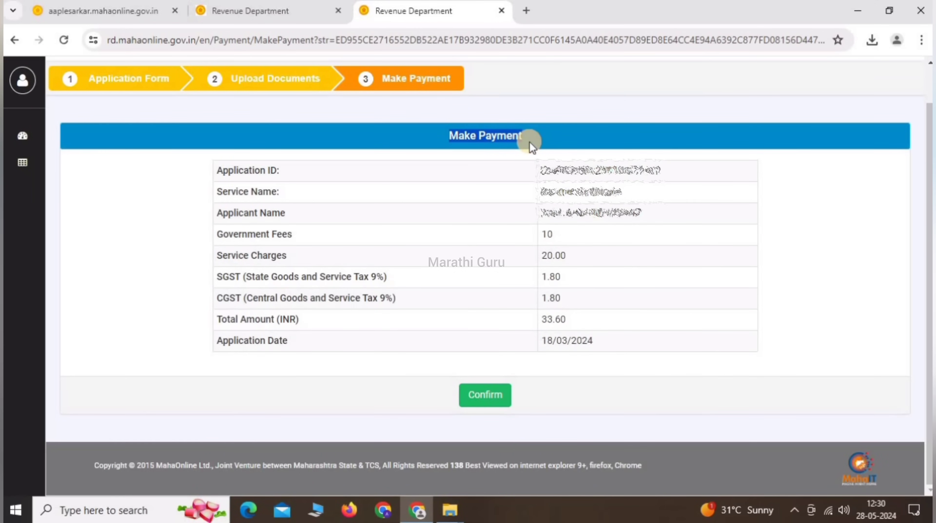
pyautogui.moveTo(543, 321); pyautogui.dragTo(574, 320)
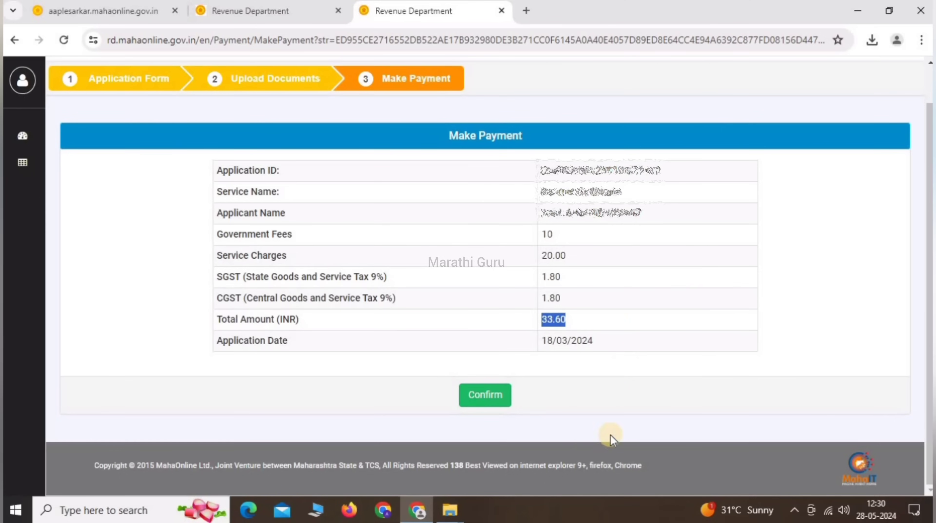
pyautogui.click(480, 399)
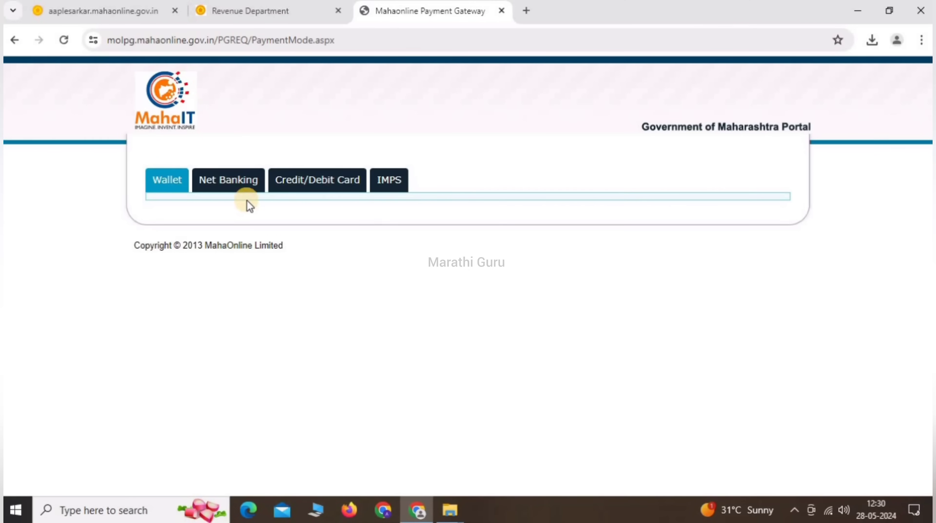
# Choose Credit/Debit Card payment through PayGov (Master/Visa/Rupay) and continue to the payment page
pyautogui.click(314, 180)
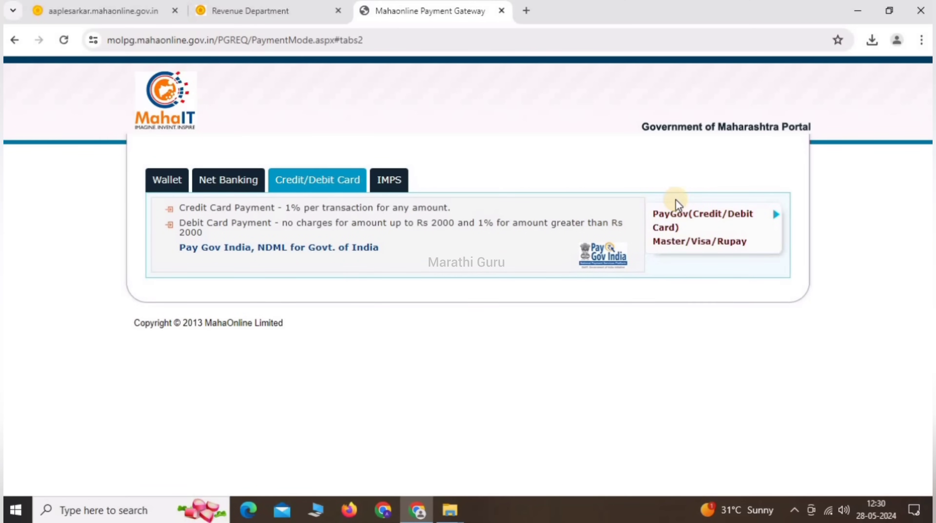
pyautogui.click(696, 219)
pyautogui.click(484, 352)
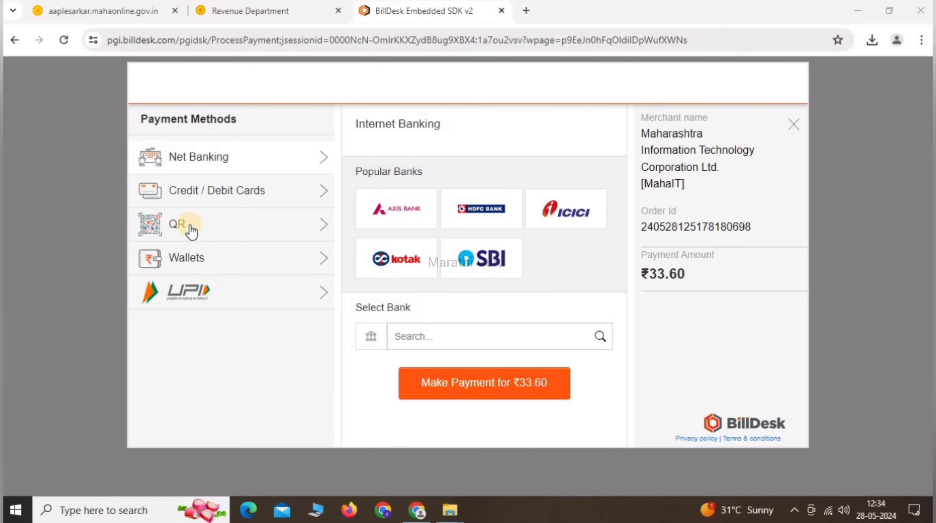
# Pay the ₹33.60 fee using the QR payment method with BHIM UPI
pyautogui.click(211, 230)
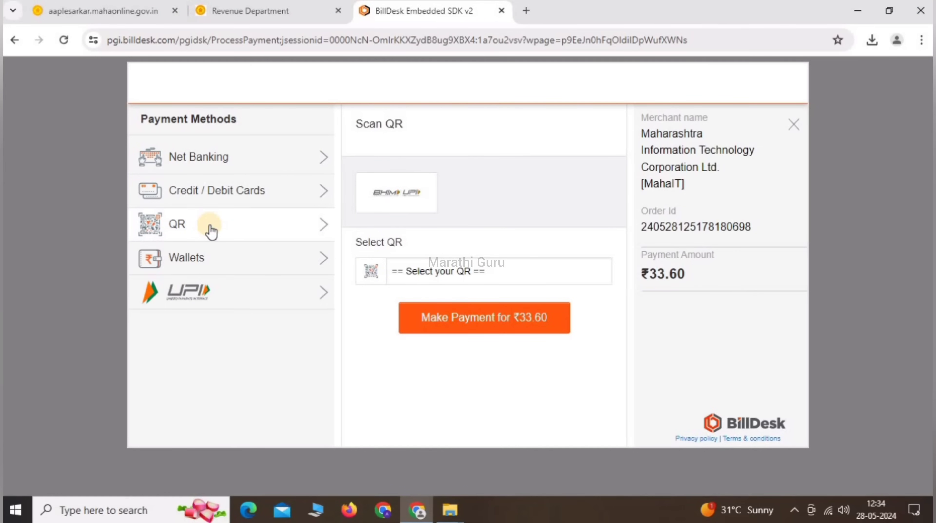
pyautogui.click(393, 201)
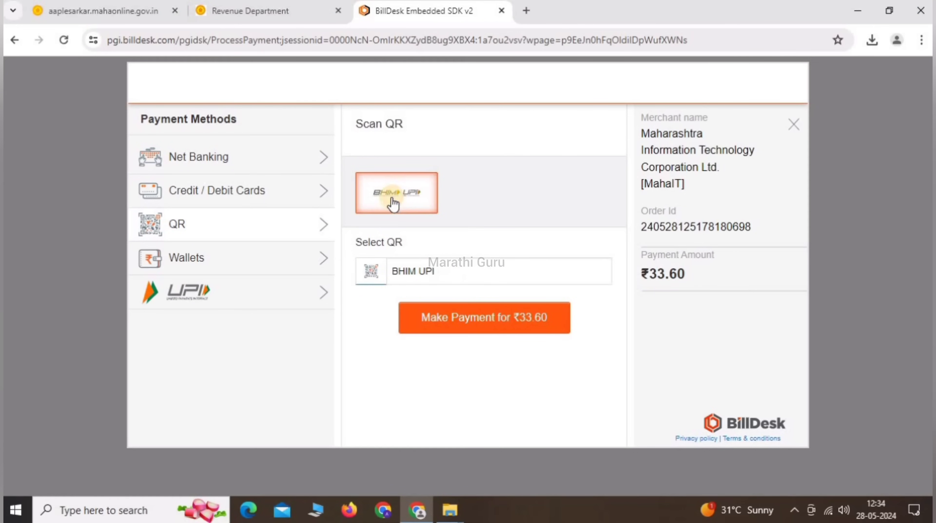
pyautogui.click(465, 318)
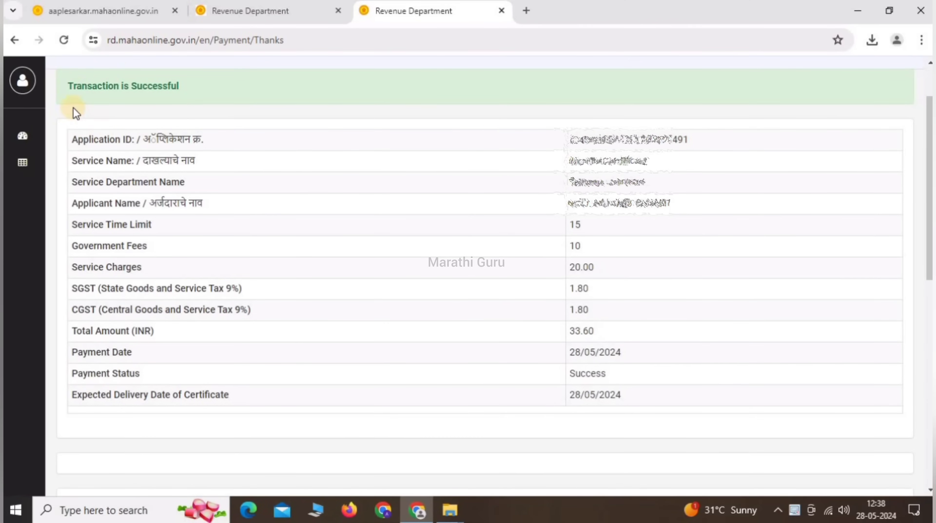
# Review the transaction details and the list of attached documents, and return to the Revenue Department dashboard
pyautogui.moveTo(68, 87); pyautogui.dragTo(186, 90)
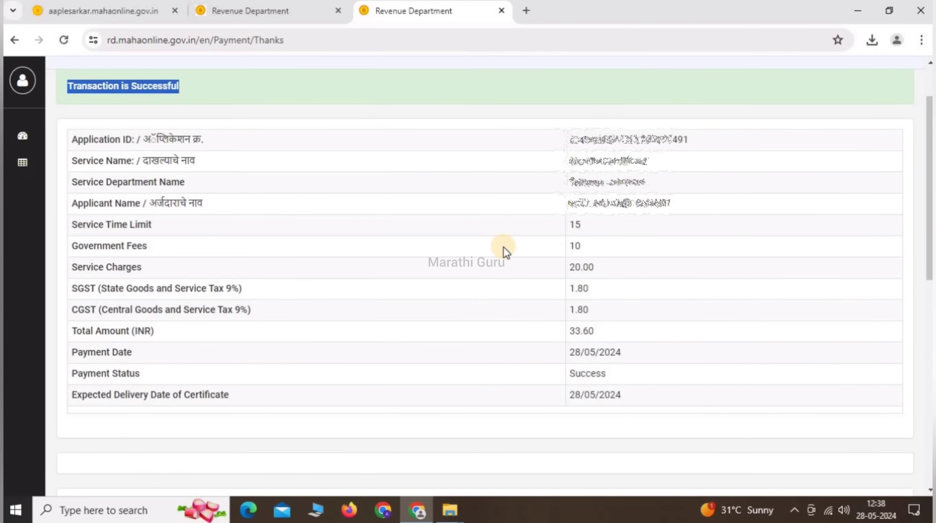
pyautogui.scroll(-5, 504, 249)
pyautogui.scroll(-6, 504, 246)
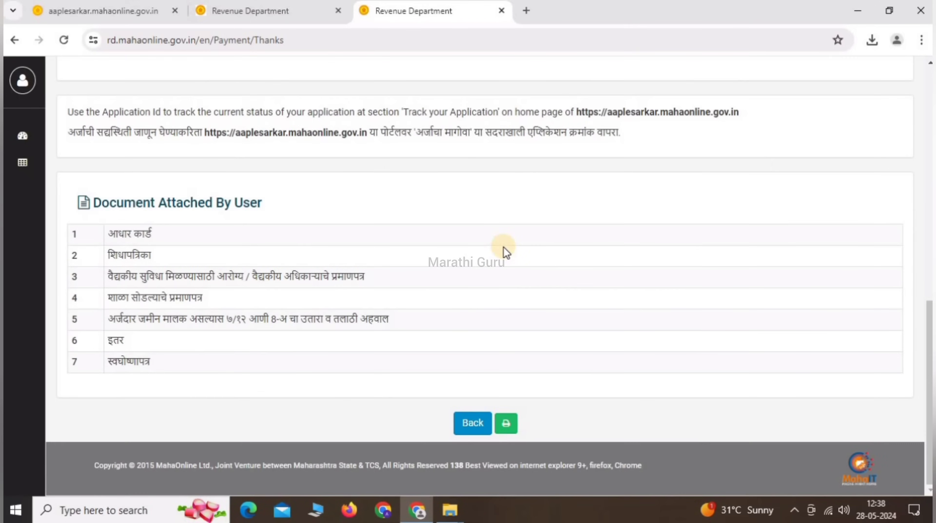
pyautogui.click(467, 425)
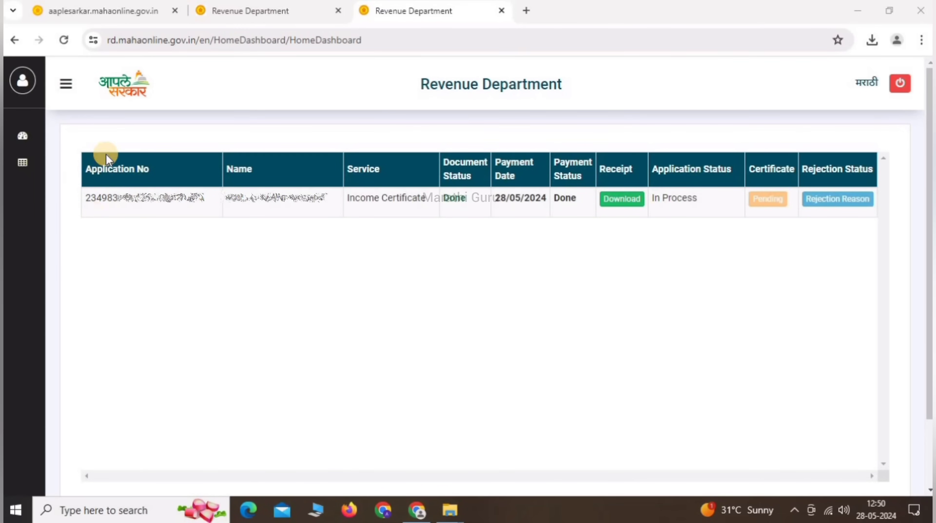
# Check the application number, service name and application status in the Income Certificate row of the dashboard
pyautogui.moveTo(89, 198); pyautogui.dragTo(154, 200)
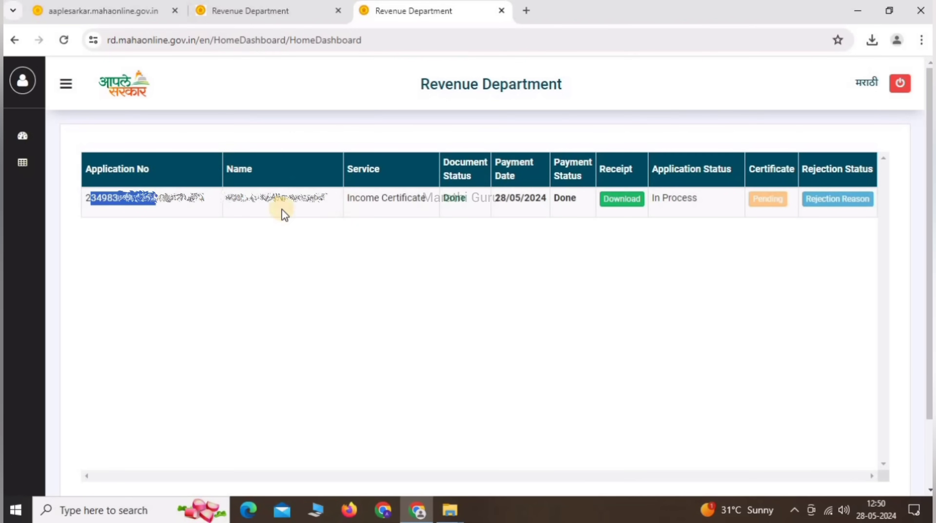
pyautogui.moveTo(347, 197); pyautogui.dragTo(428, 202)
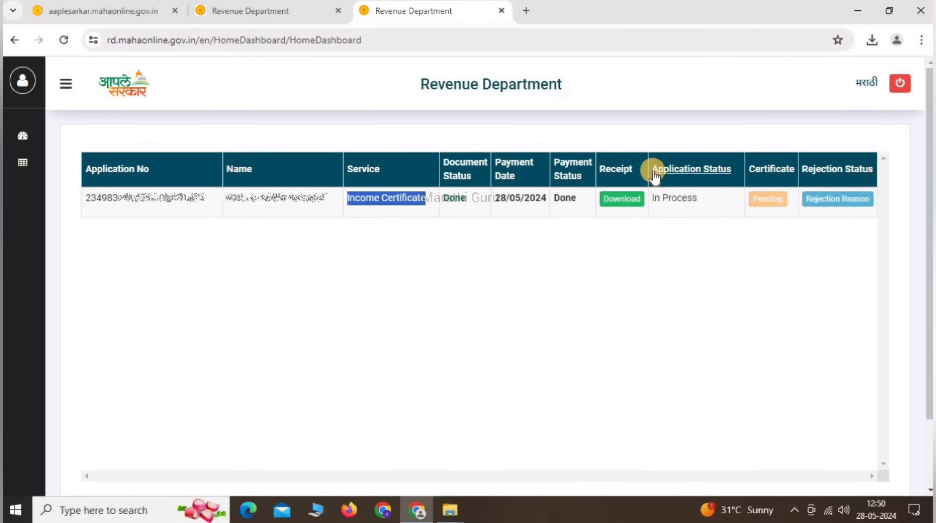
pyautogui.moveTo(653, 201); pyautogui.dragTo(702, 202)
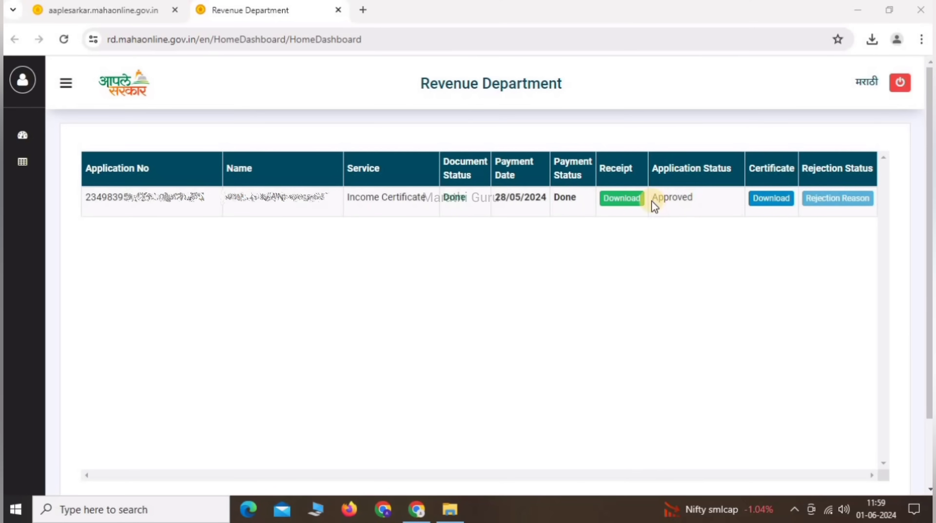
# Check the application status again, download the Income Certificate and read through the PDF
pyautogui.moveTo(654, 205); pyautogui.dragTo(703, 203)
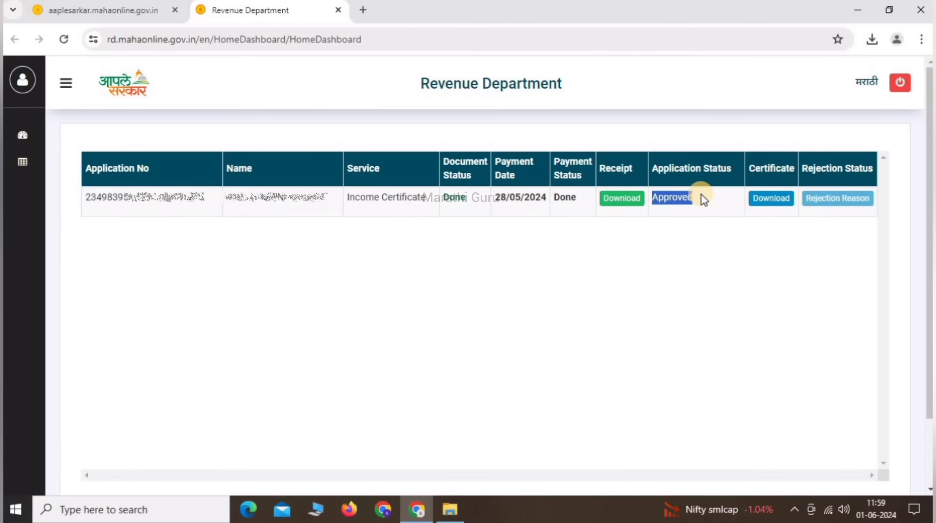
pyautogui.click(770, 200)
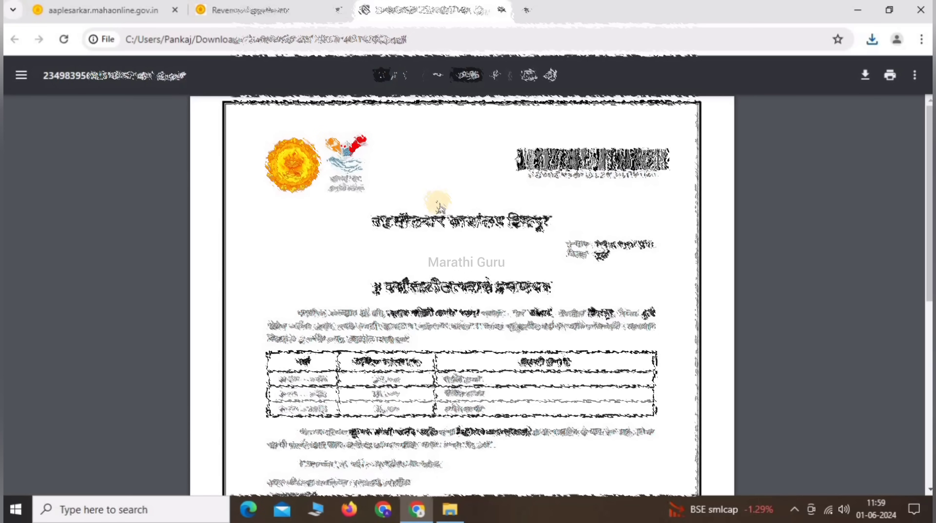
pyautogui.scroll(-5, 438, 203)
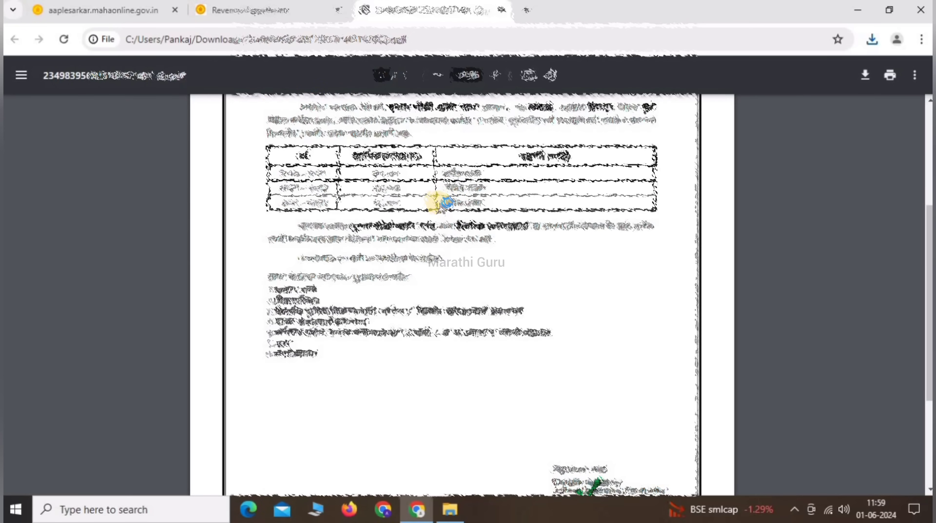
pyautogui.scroll(5, 439, 205)
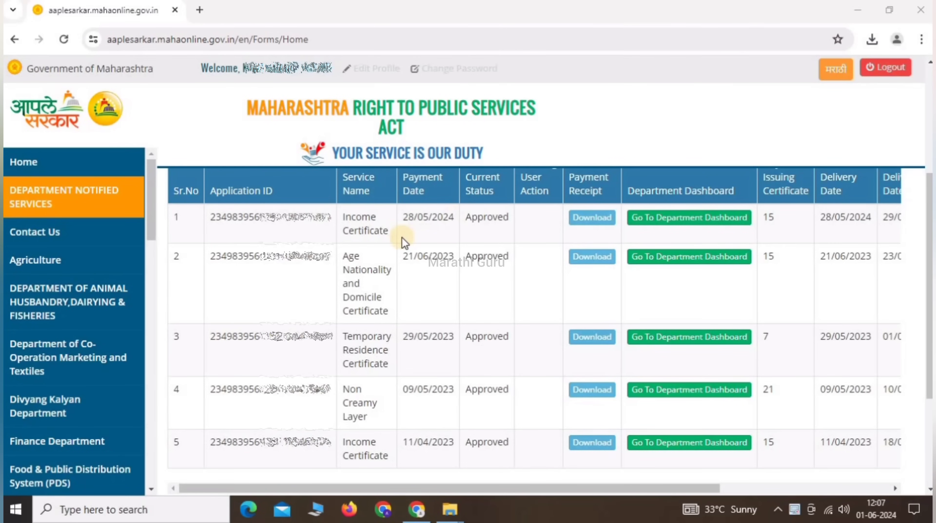
# Check the current status and delivery dates of the Income Certificate paid on 28/05/2024 in the Aaple Sarkar application list
pyautogui.moveTo(400, 223); pyautogui.dragTo(515, 221)
pyautogui.moveTo(527, 487); pyautogui.dragTo(764, 488)
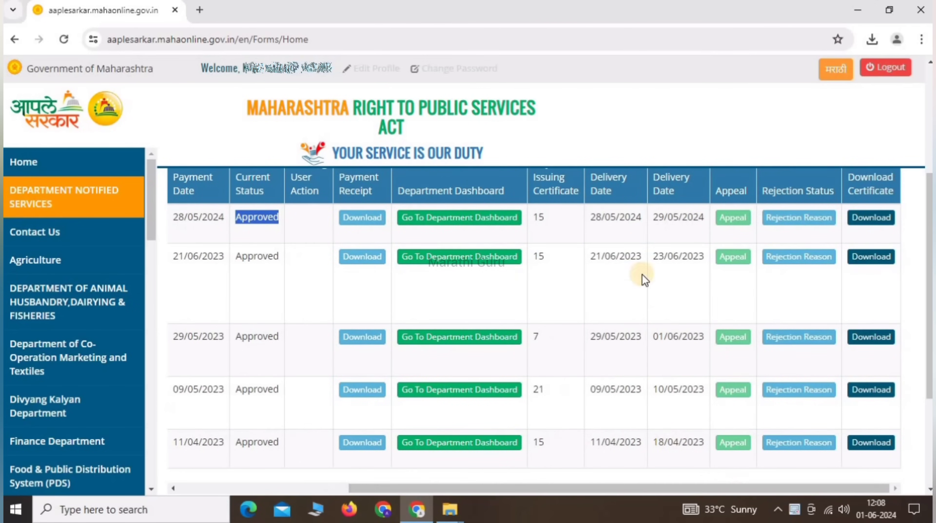
pyautogui.moveTo(654, 217); pyautogui.dragTo(706, 219)
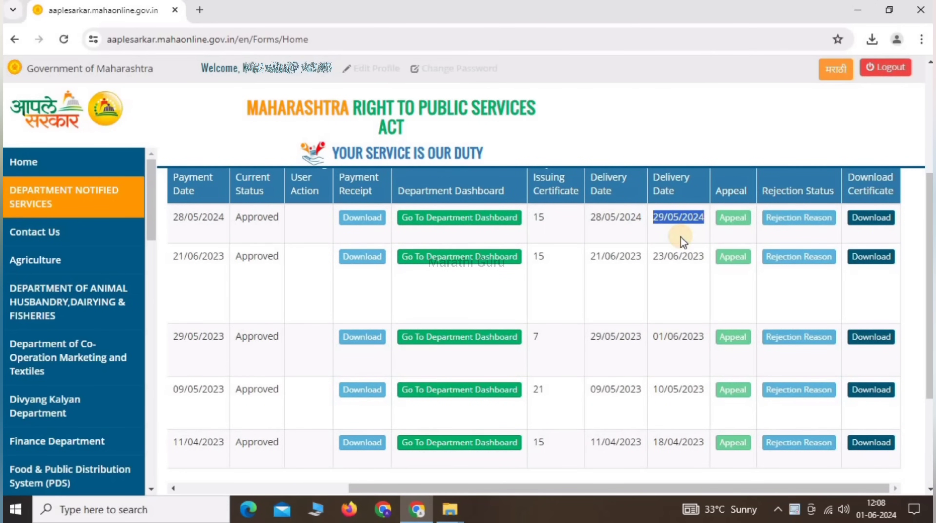